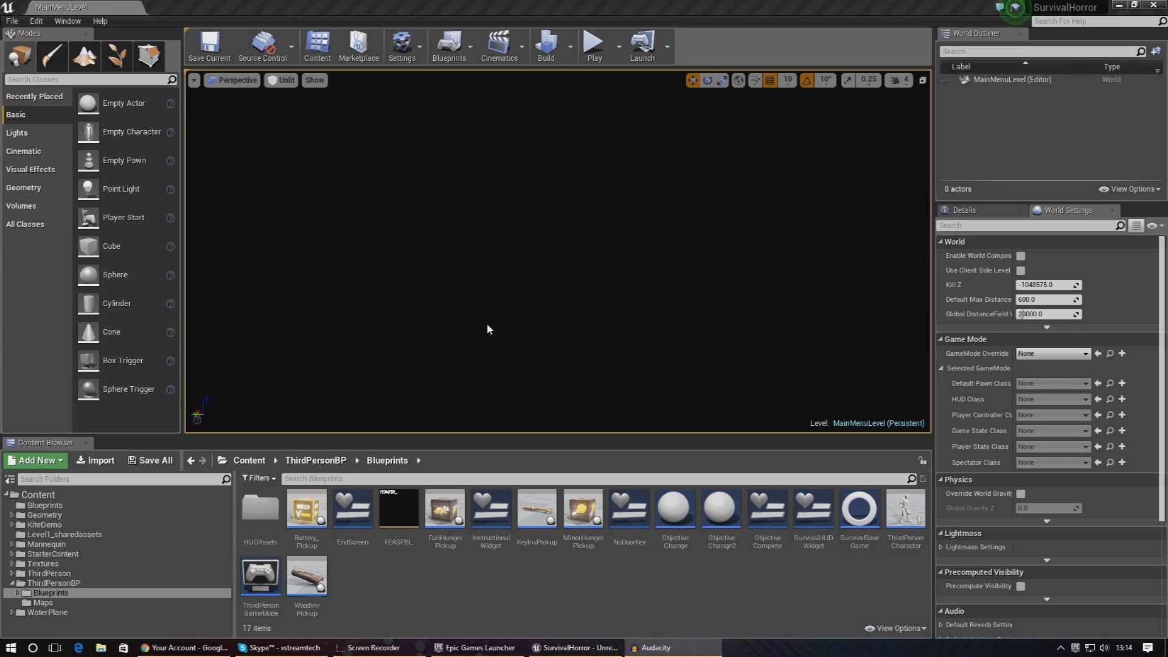
- Set the GameMode Override of MainMenuLevel to ThirdPersonGameMode and test-play the level
left_click(487, 324)
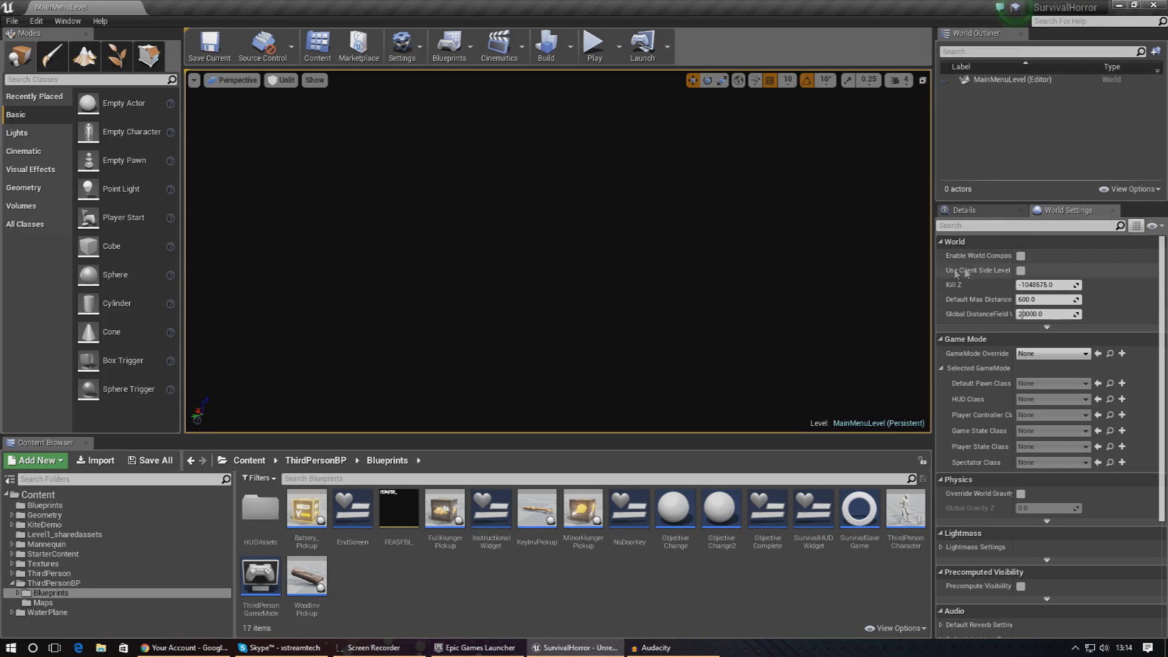
left_click(74, 22)
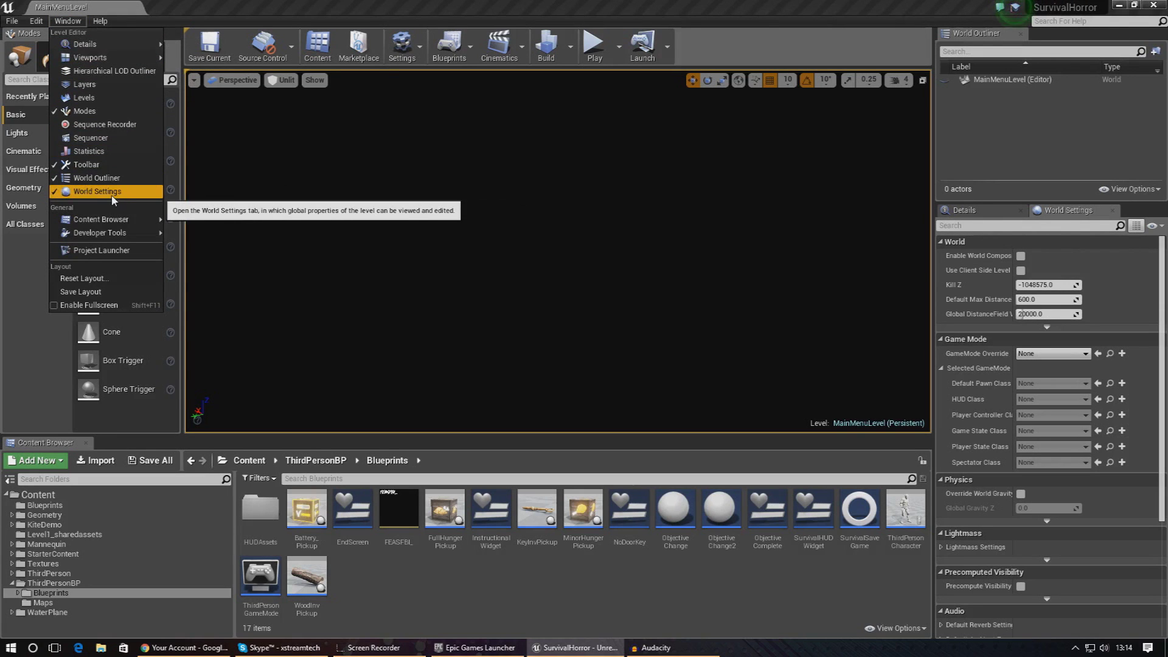
left_click(1052, 353)
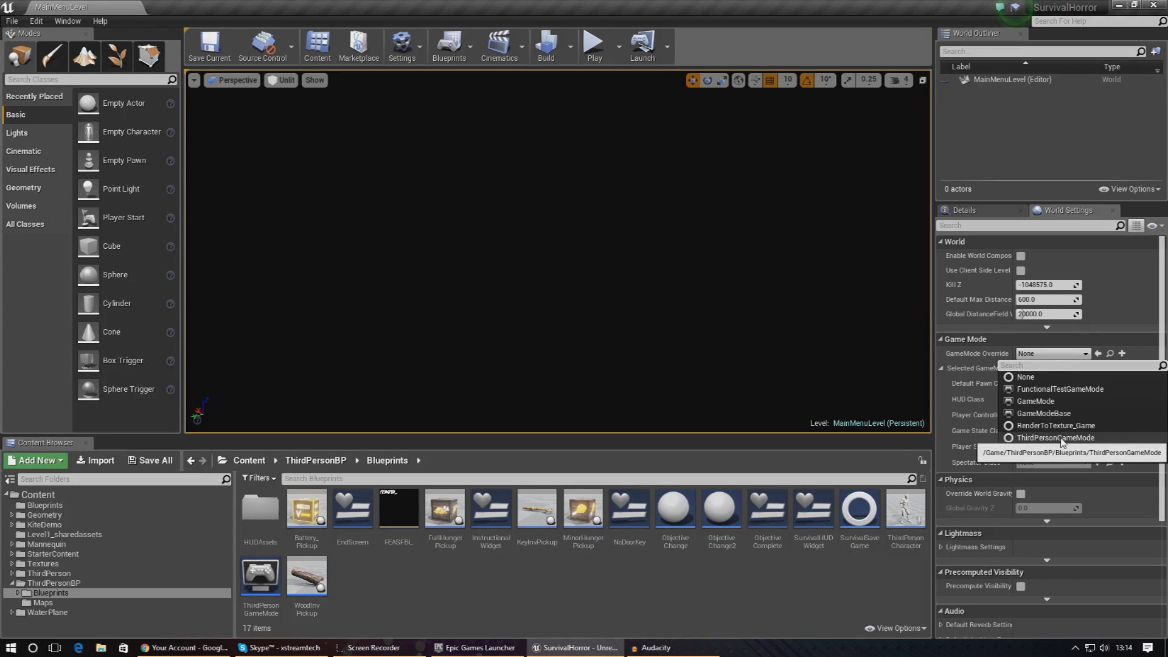
left_click(1063, 439)
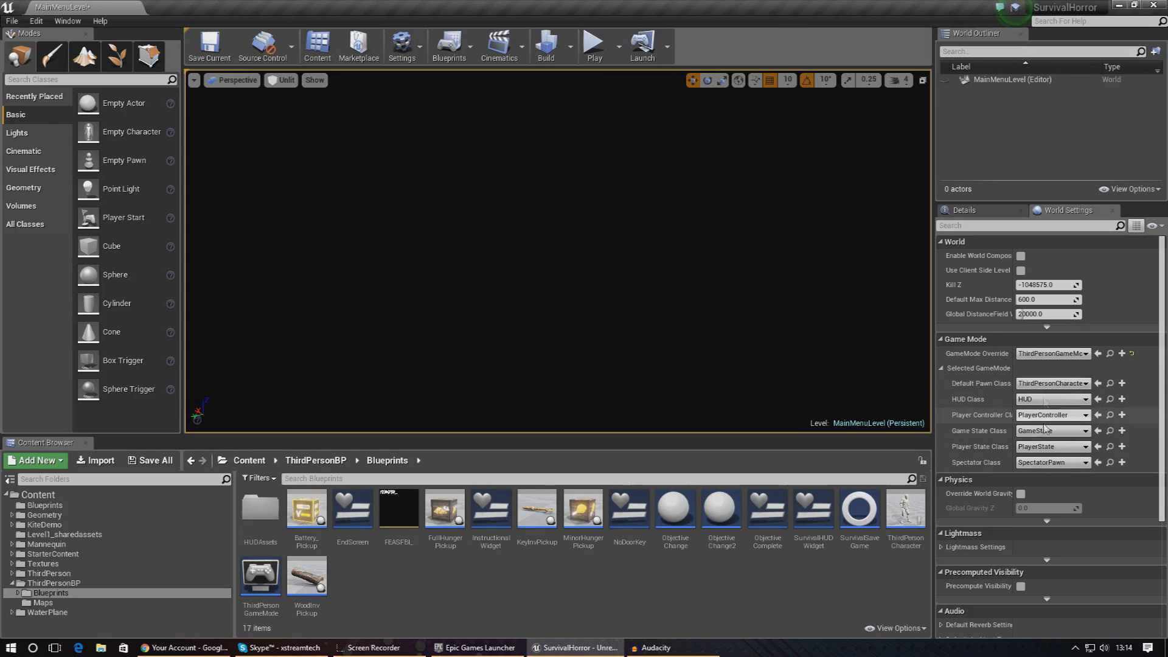
left_click(590, 55)
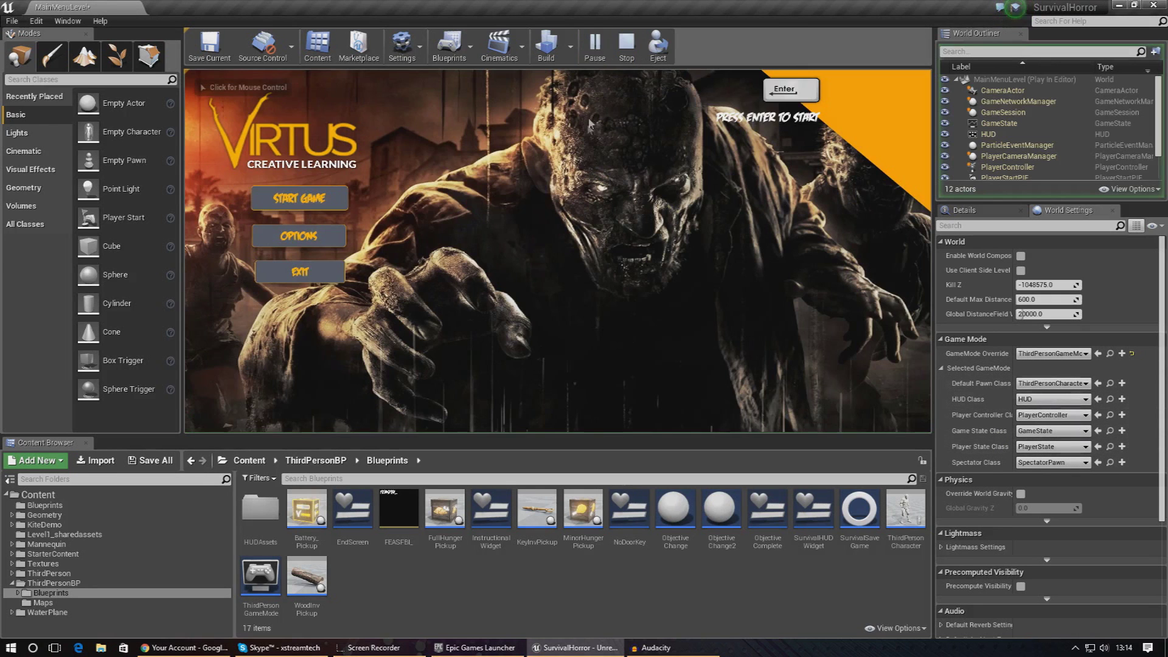
left_click(628, 48)
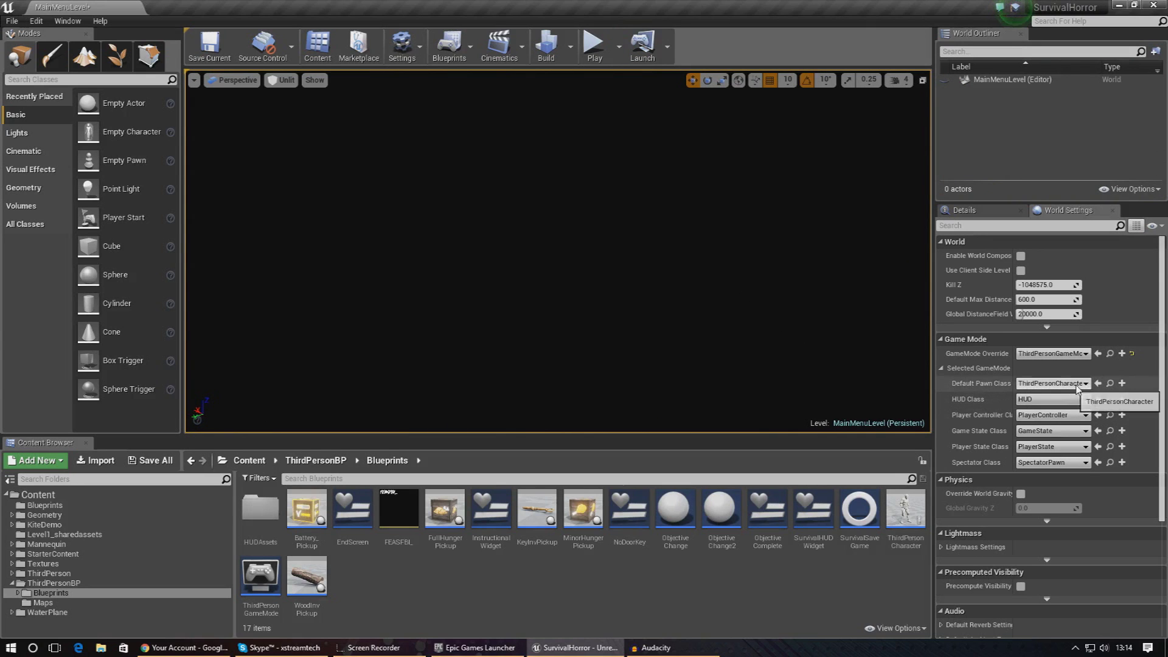
- Create a new pawn blueprint named MenuPlayer in the Blueprints folder as the Default Pawn Class
left_click(1122, 384)
left_click_drag(549, 439, 478, 438)
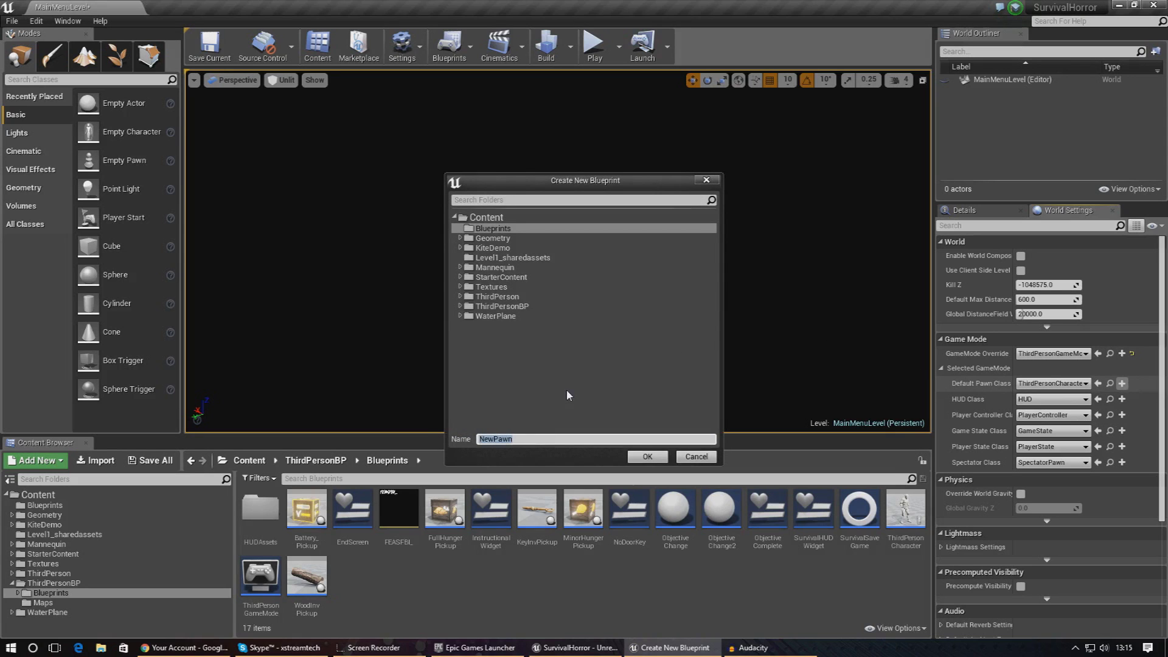
type("MainPla")
type("yer")
key("BackSpace")
key("BackSpace")
key("BackSpace")
key("BackSpace")
key("BackSpace")
key("BackSpace")
key("BackSpace")
key("BackSpace")
key("BackSpace")
key("BackSpace")
type("MenuPlayer")
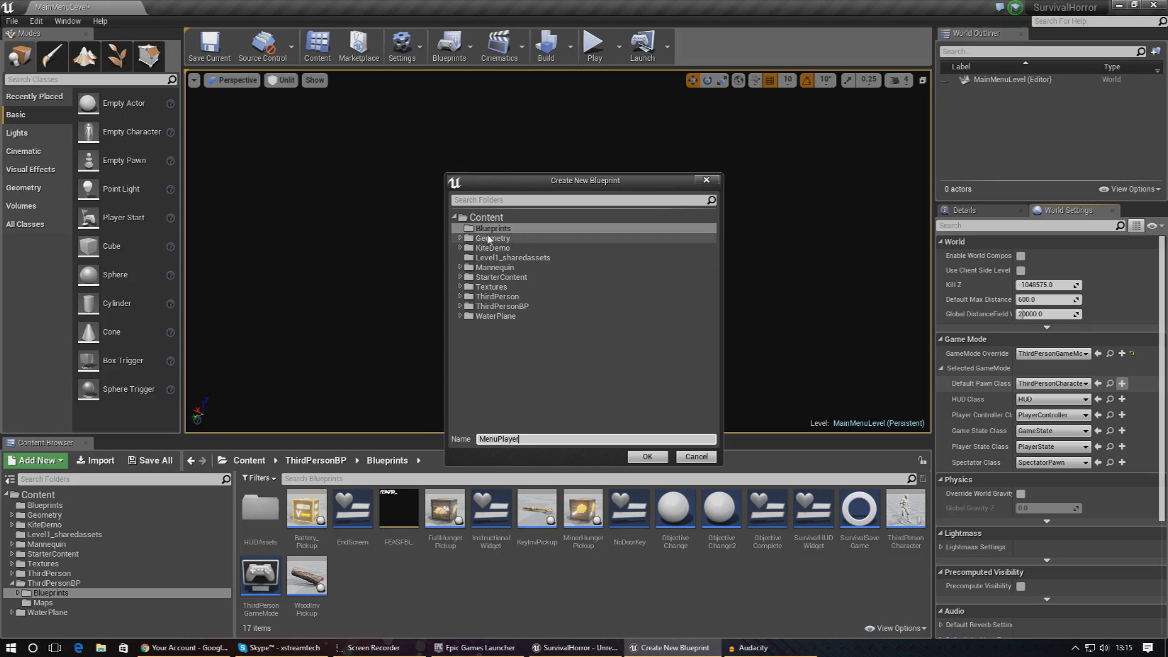
left_click(644, 457)
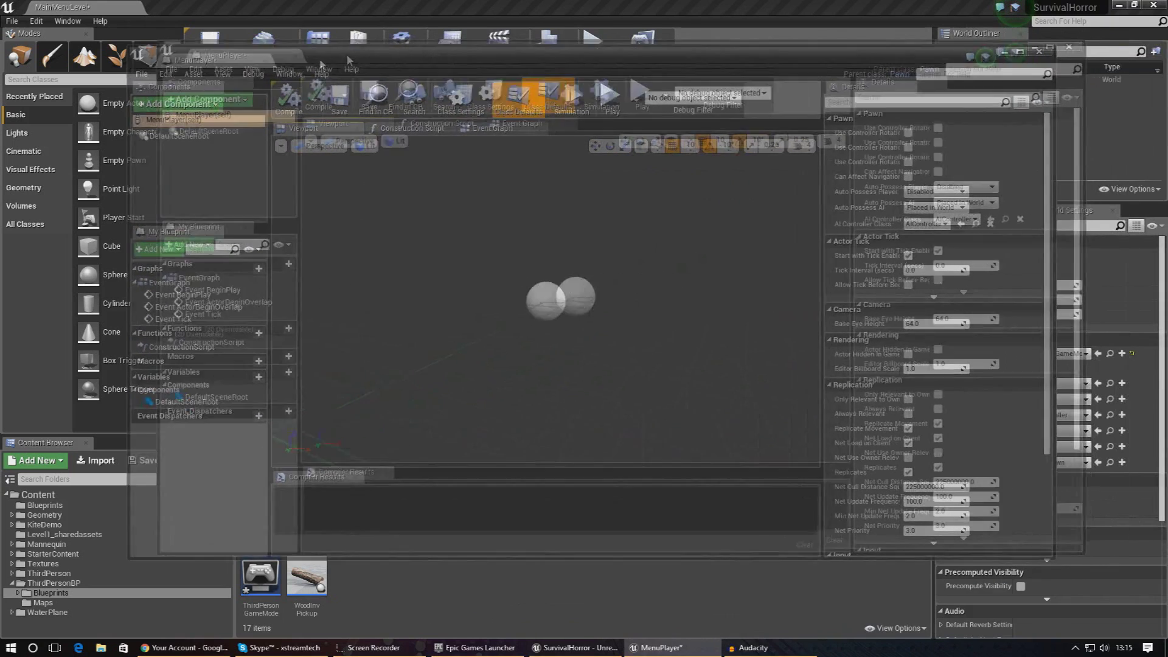
- Add an Enter keyboard event to the MenuPlayer event graph
left_click(490, 128)
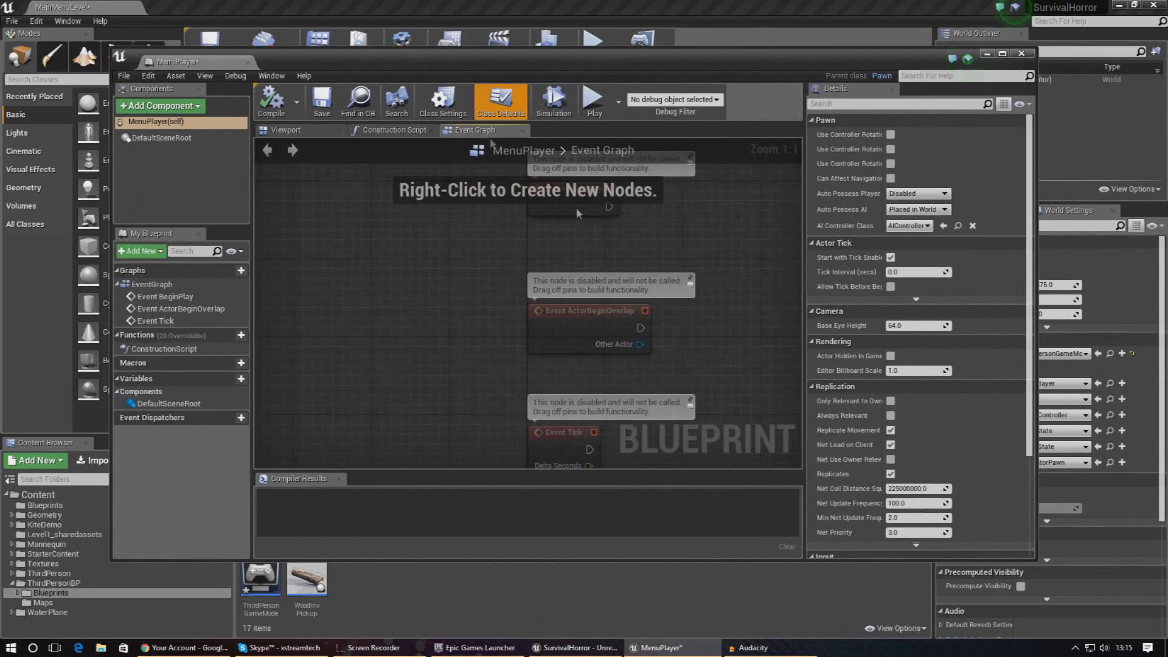
right_click(445, 247)
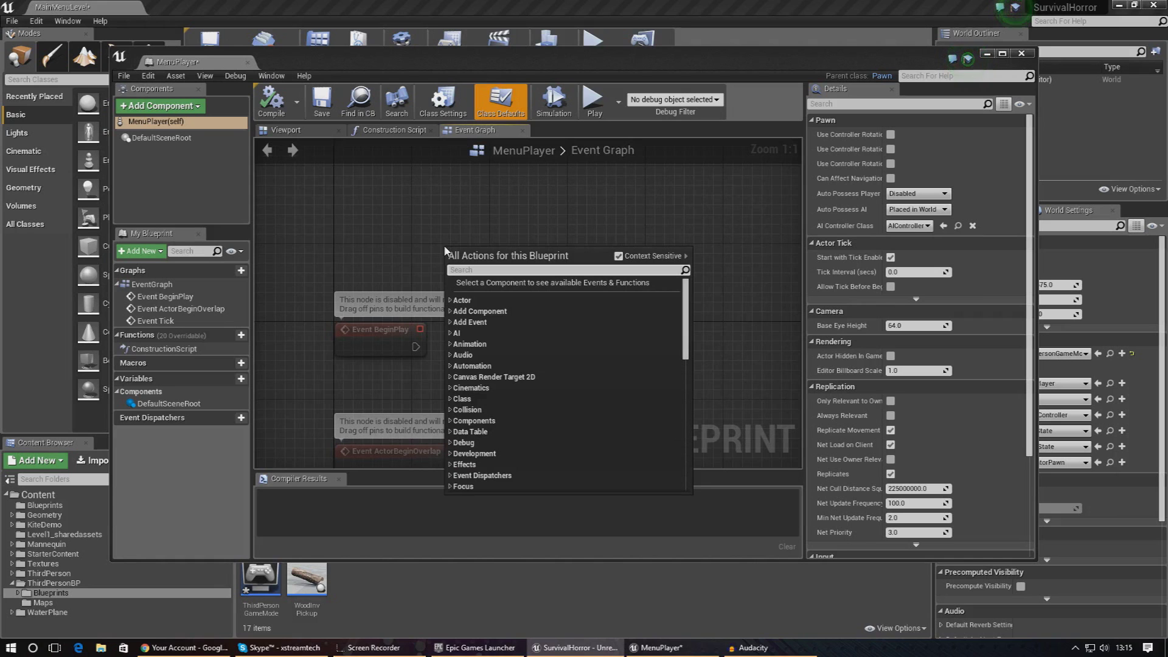
type("enter")
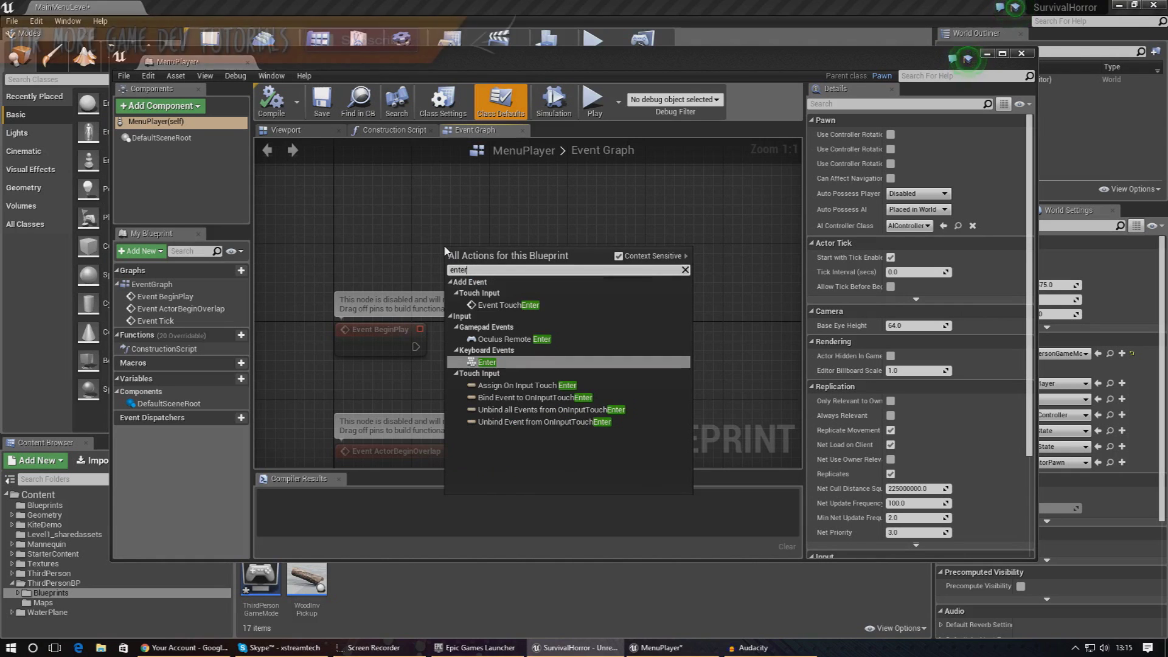
key("Return")
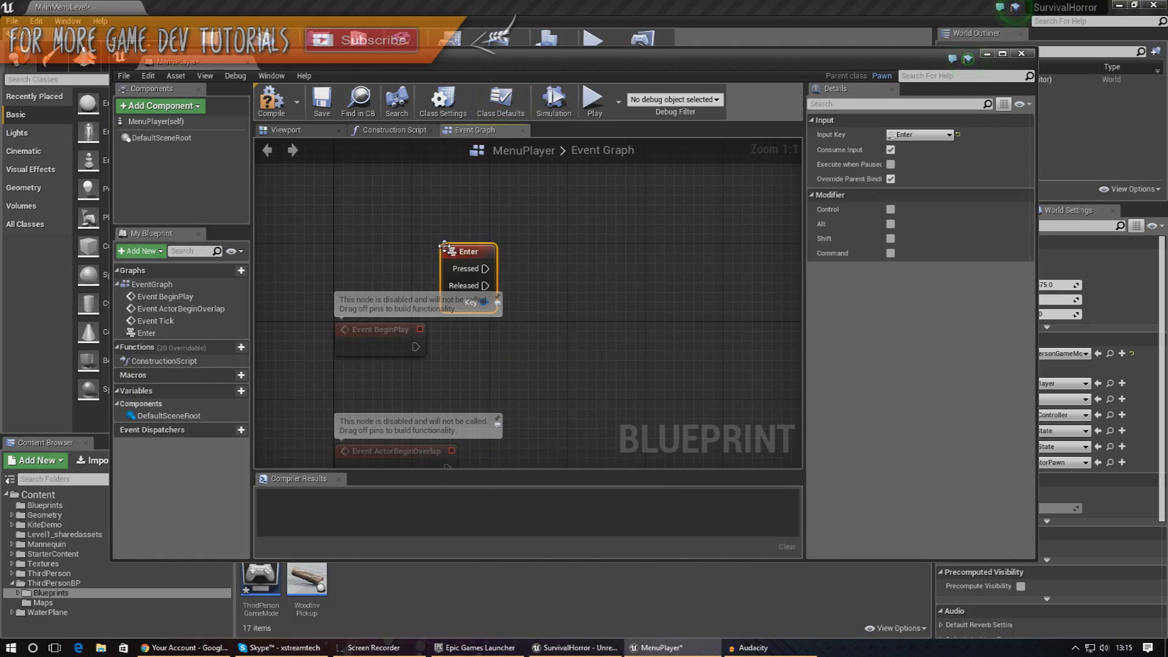
- Connect the Enter event's Pressed output to an Open Level node with level name Level1, then compile and close the blueprint
left_click_drag(450, 251, 494, 177)
type("ope")
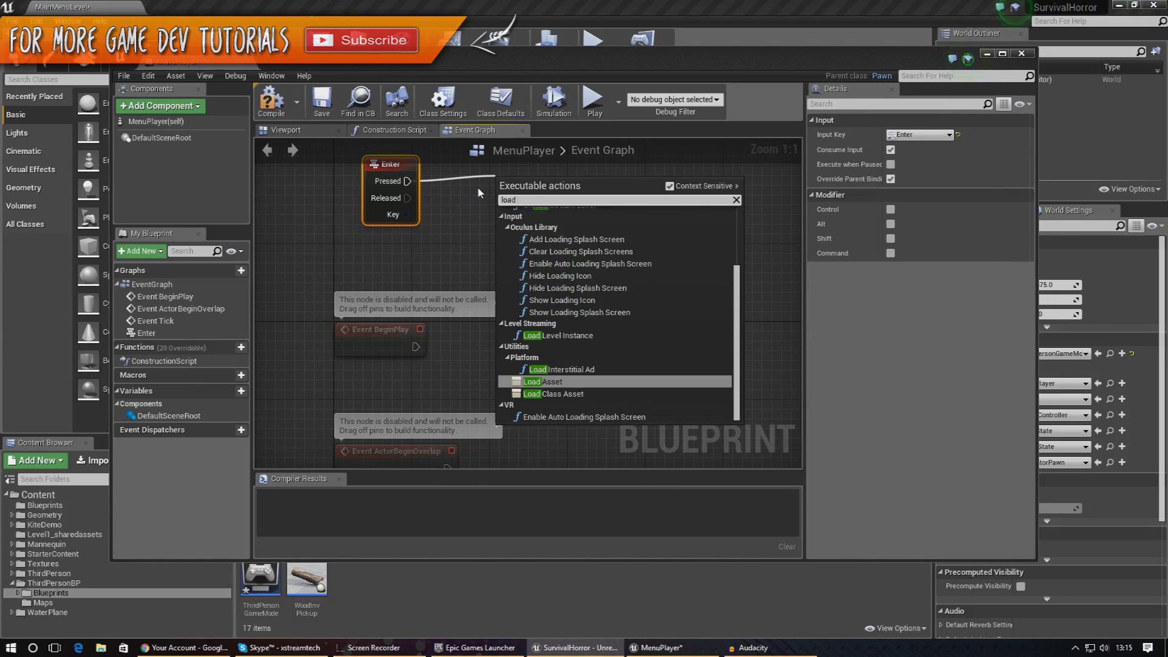
type("n lev")
key("Return")
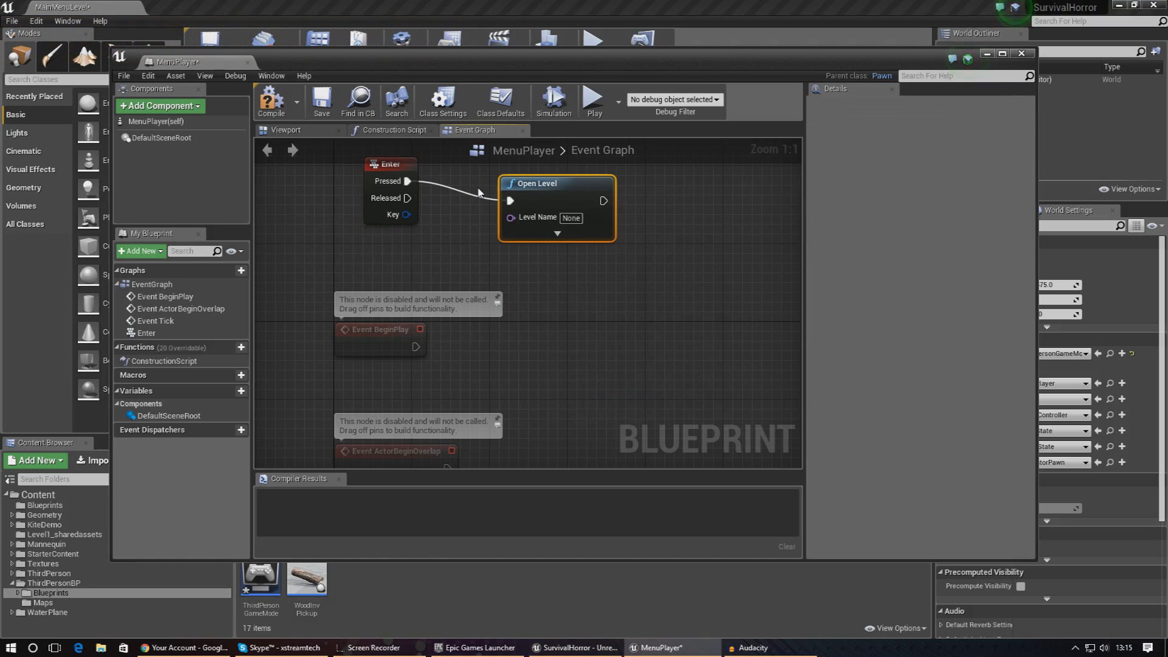
left_click(571, 218)
type("Level1")
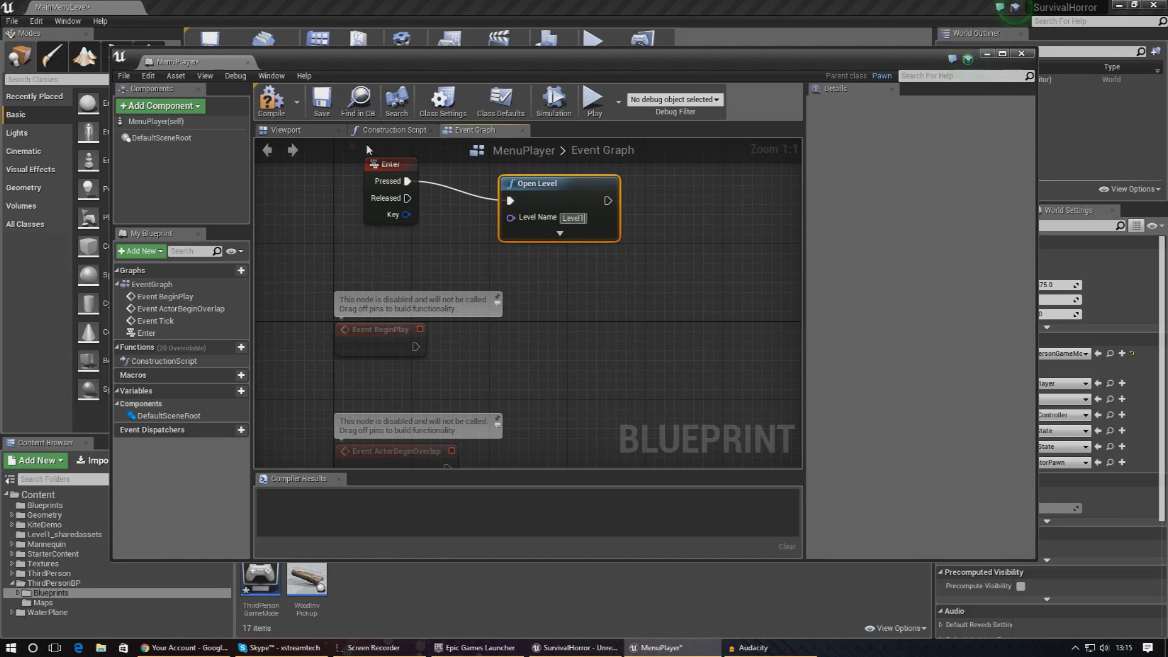
left_click(267, 111)
key("alt+F4")
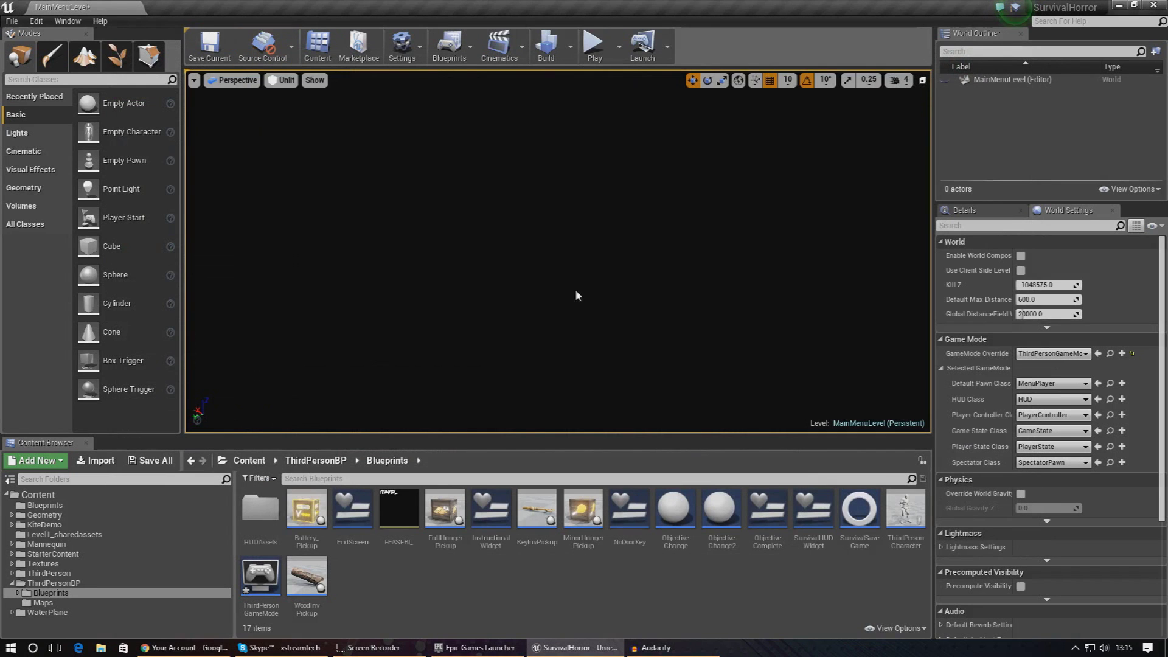
- Test-play the main menu, start the game through the Enter event, and stop the session
left_click(595, 44)
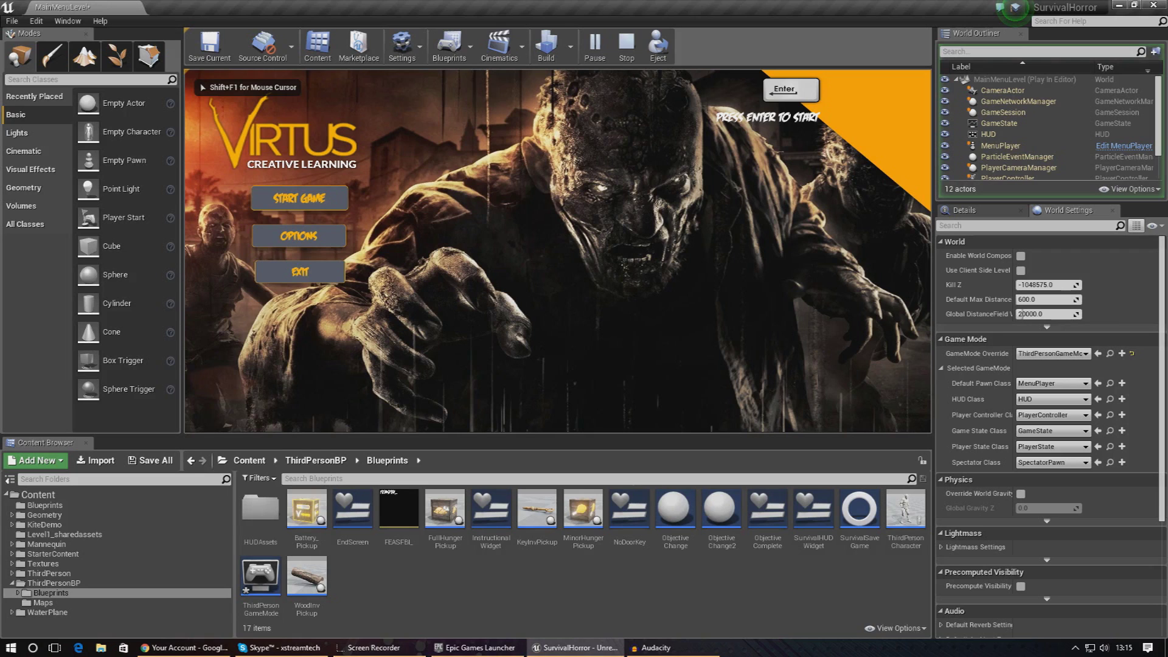
key("Return")
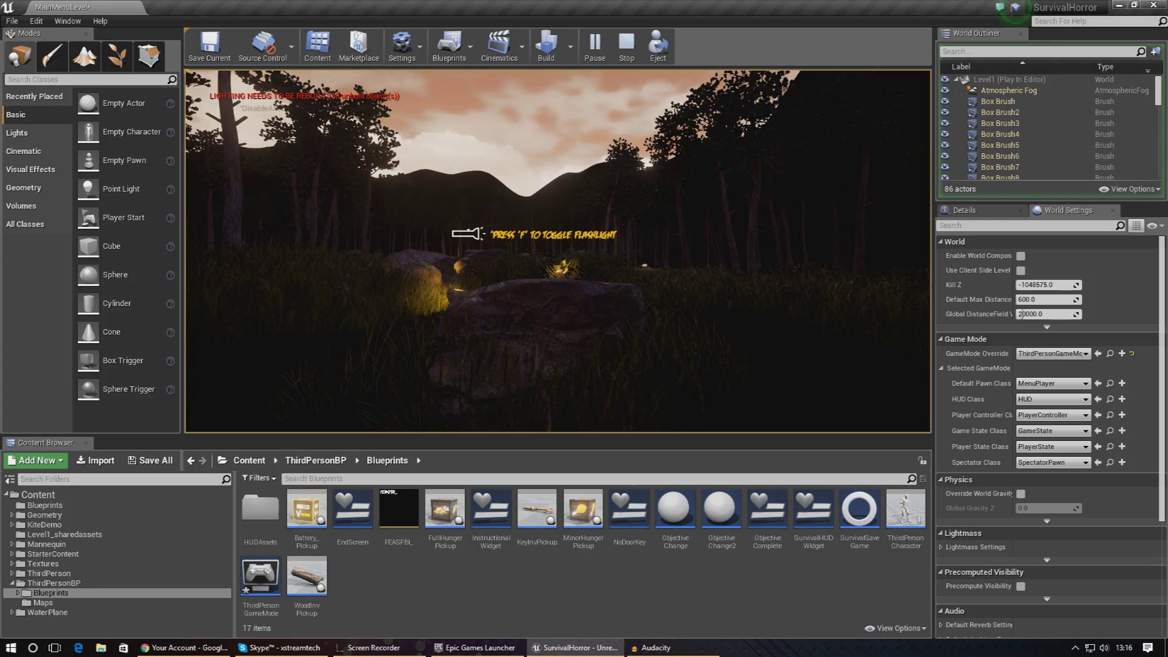
key("Escape")
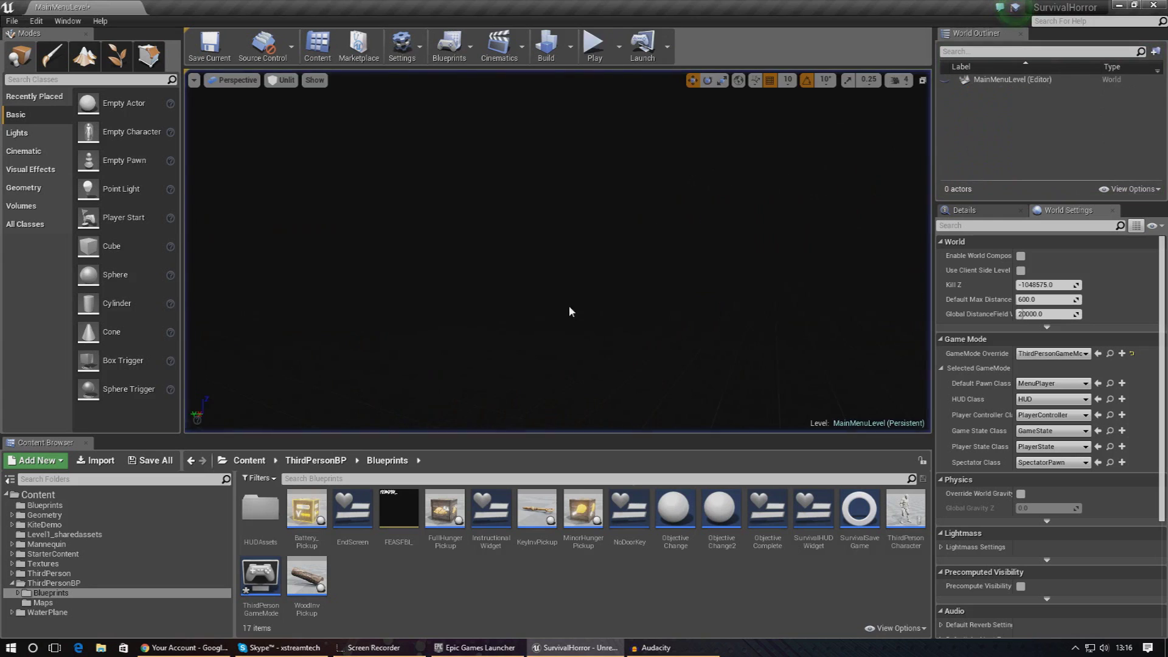
- Save MainMenuLevel and open Level1, saving the MenuPlayer and ThirdPersonGameMode blueprints
left_click(214, 55)
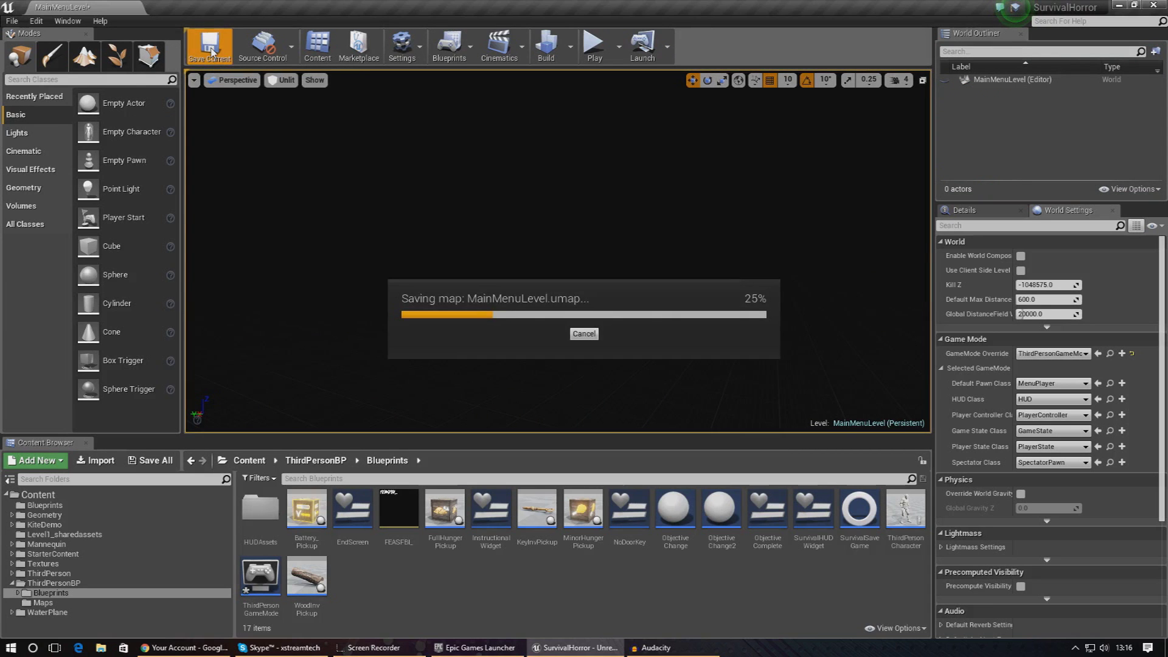
left_click(12, 21)
left_click(29, 61)
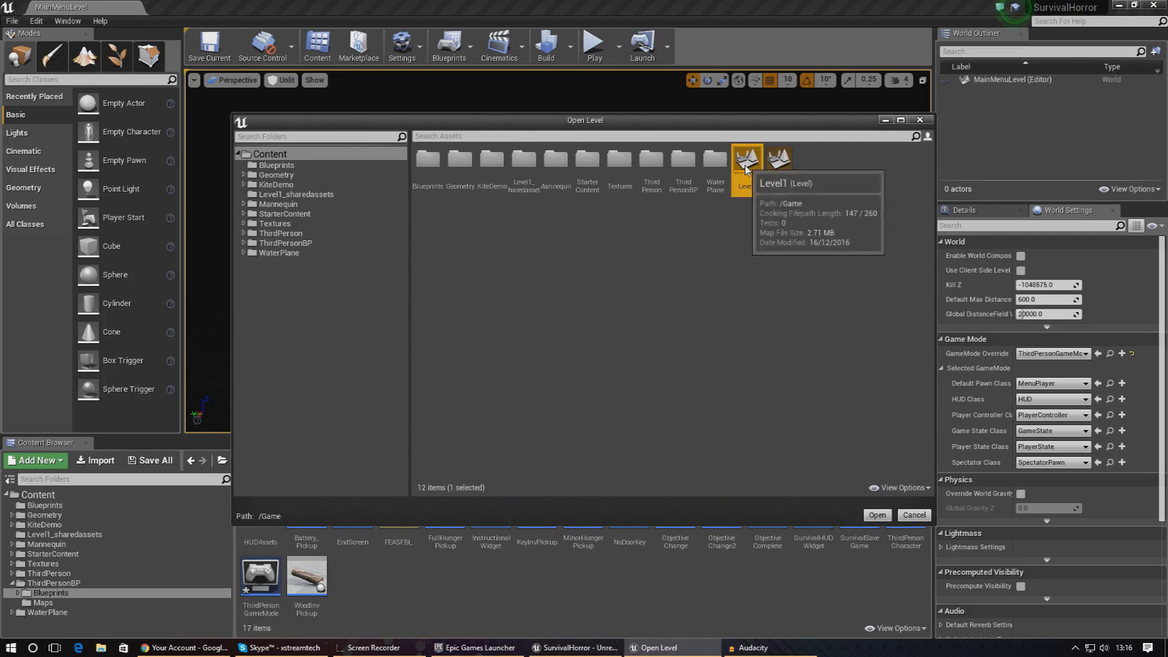
double_click(746, 166)
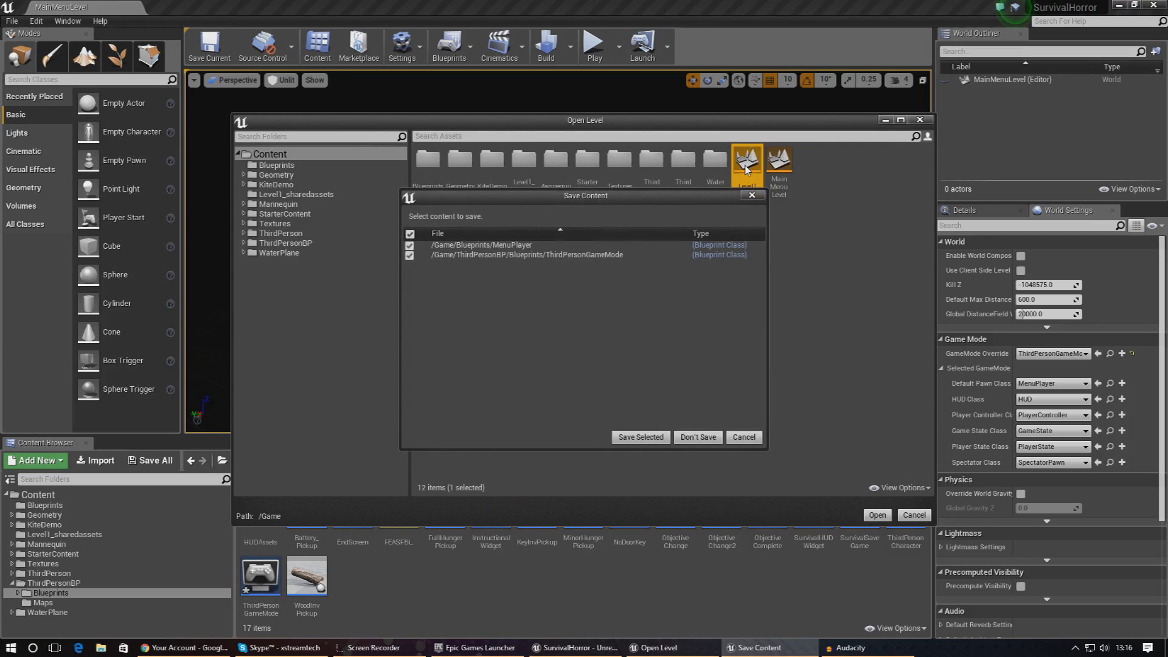
left_click(655, 437)
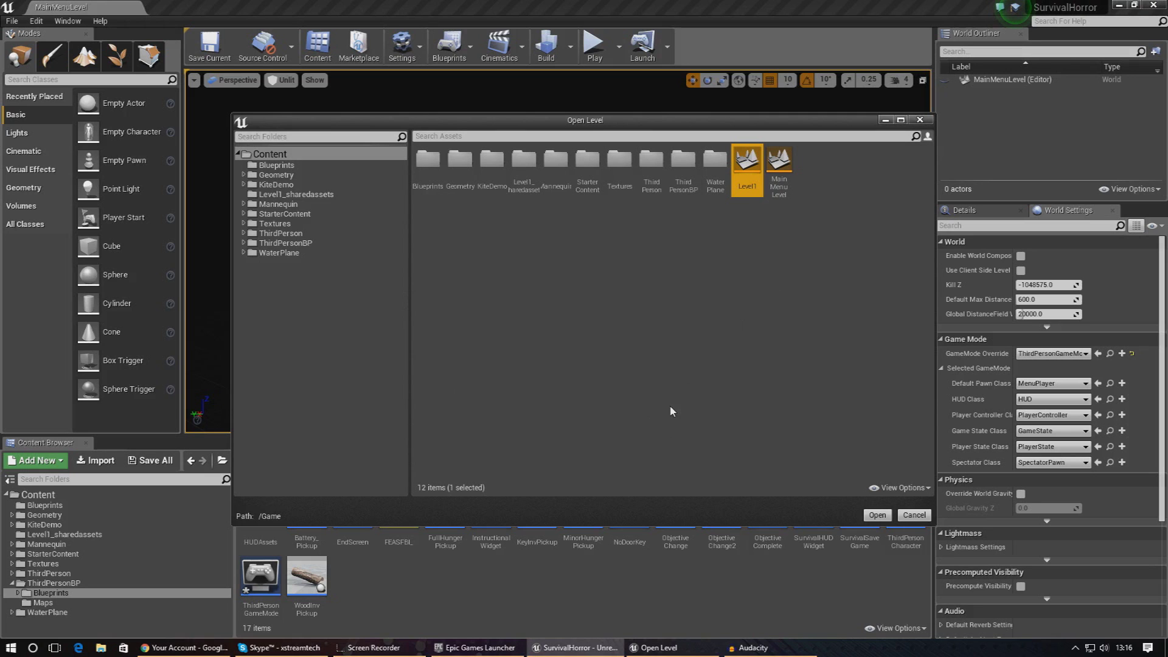
left_click(919, 120)
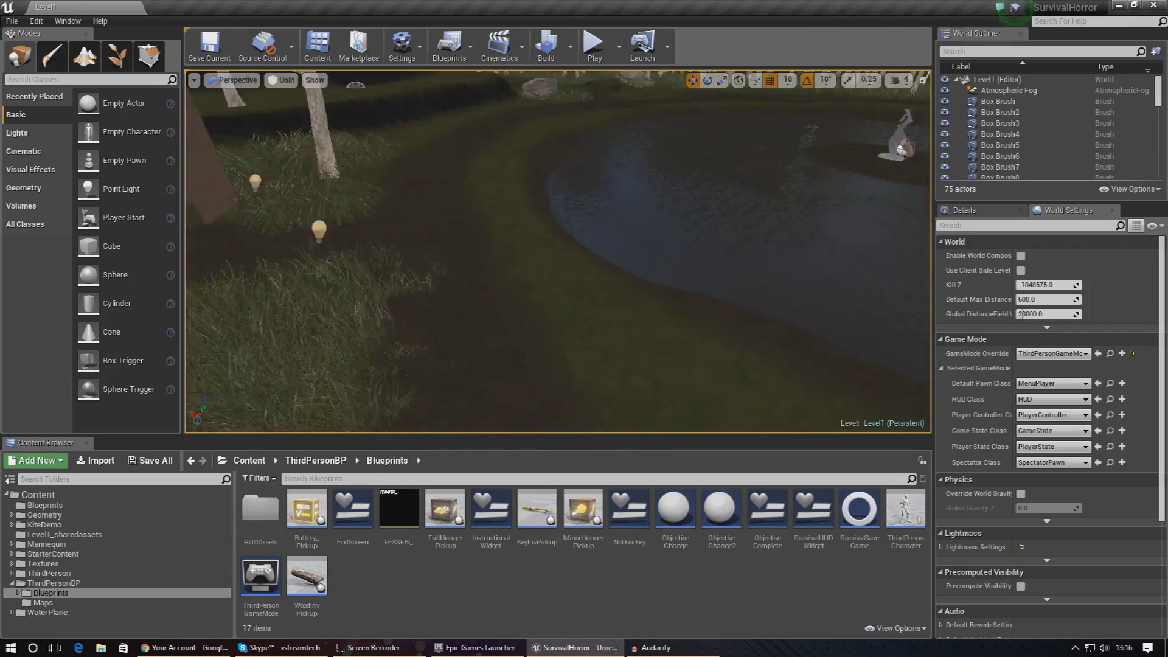
- Select ThirdPersonGameMode again as Level1's GameMode Override and test-play the level
left_click(1047, 354)
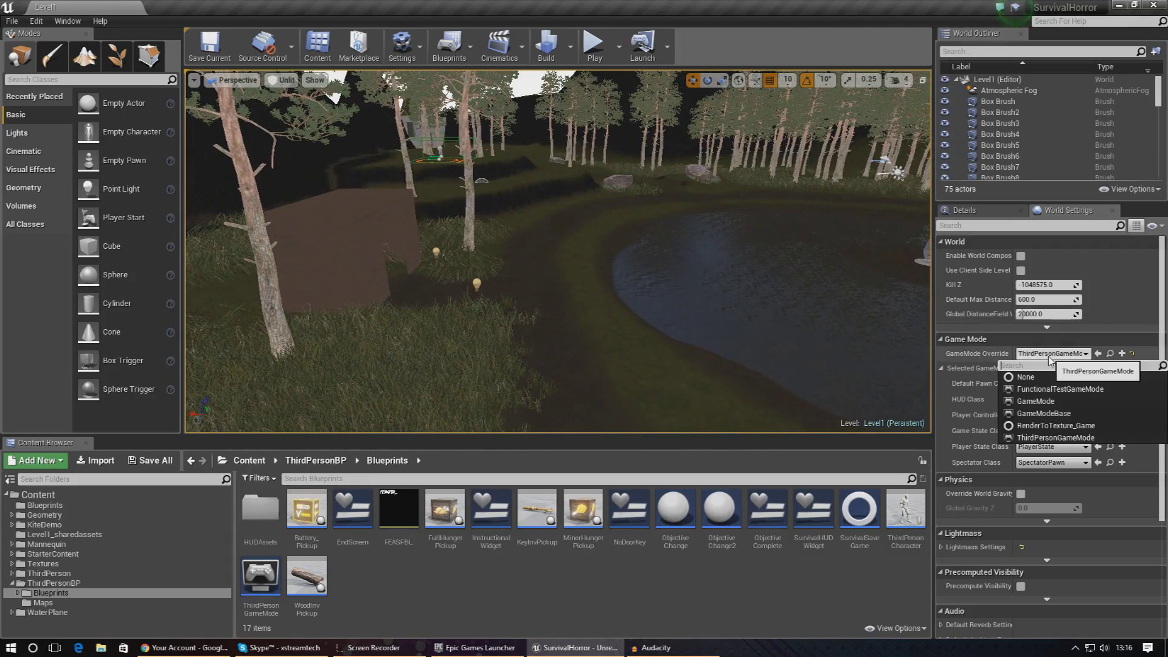
left_click(1060, 438)
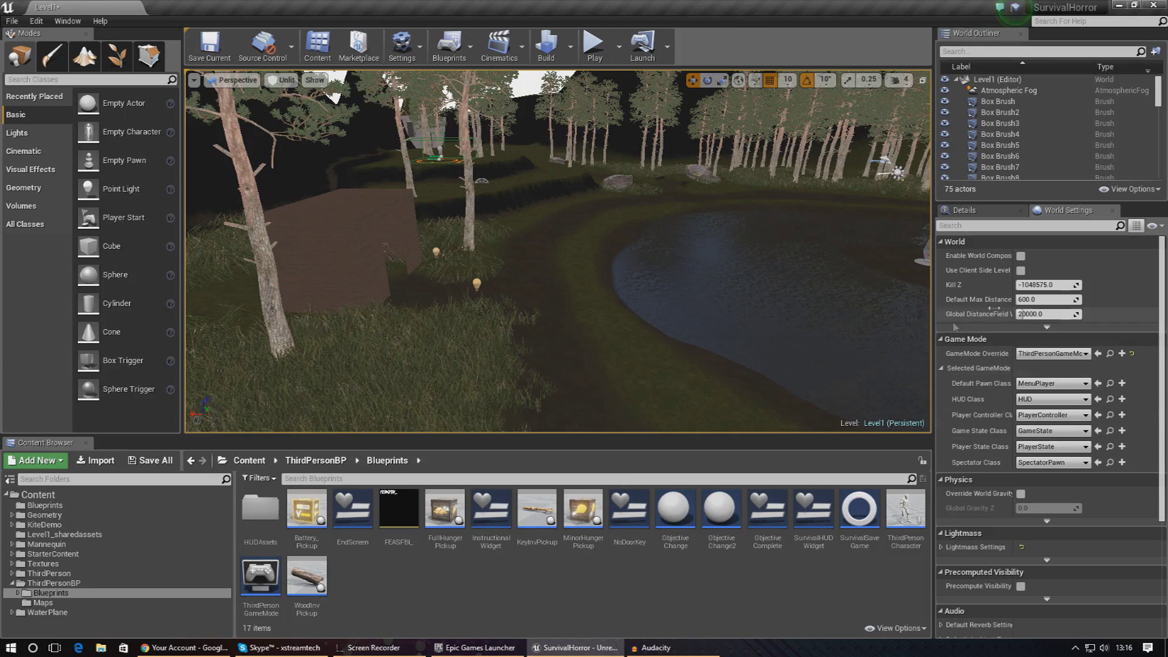
left_click(594, 53)
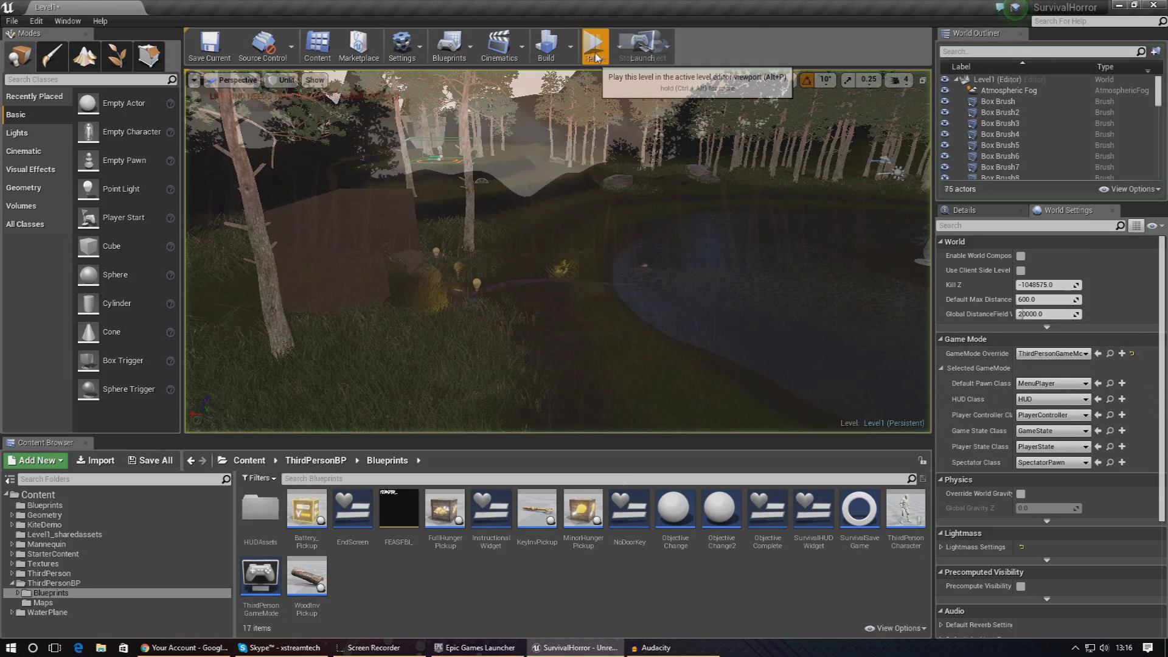
key("Escape")
- Set the Default Pawn Class to ThirdPersonCharacter and test-play Level1 by walking and sprinting forward
left_click(1060, 383)
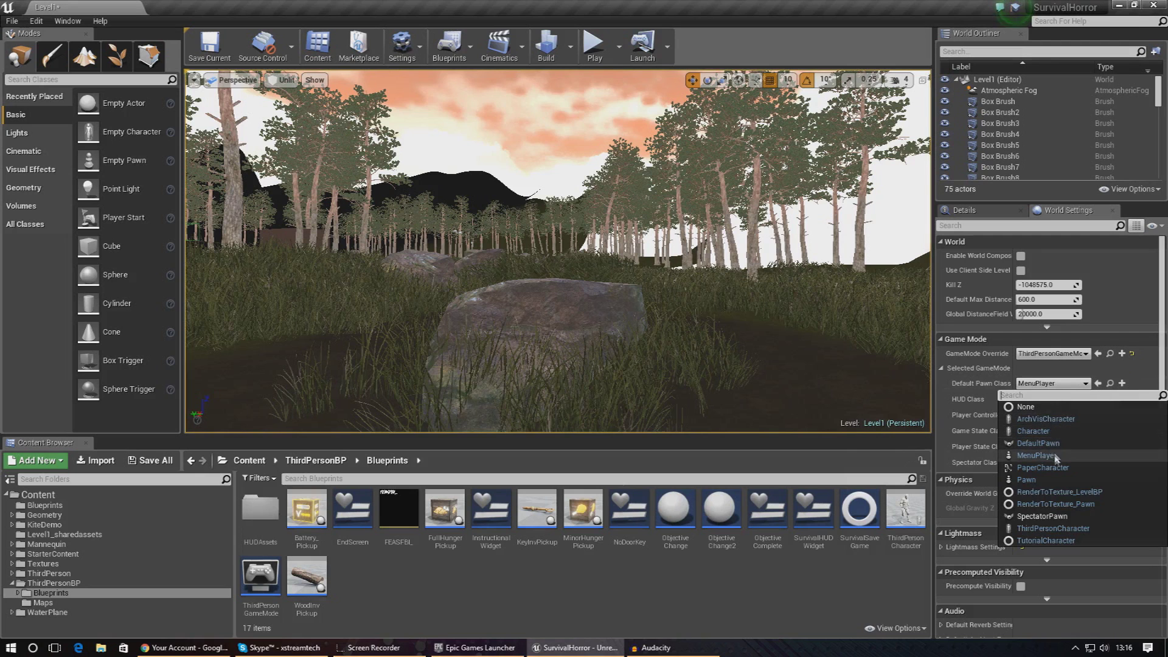
left_click(1053, 528)
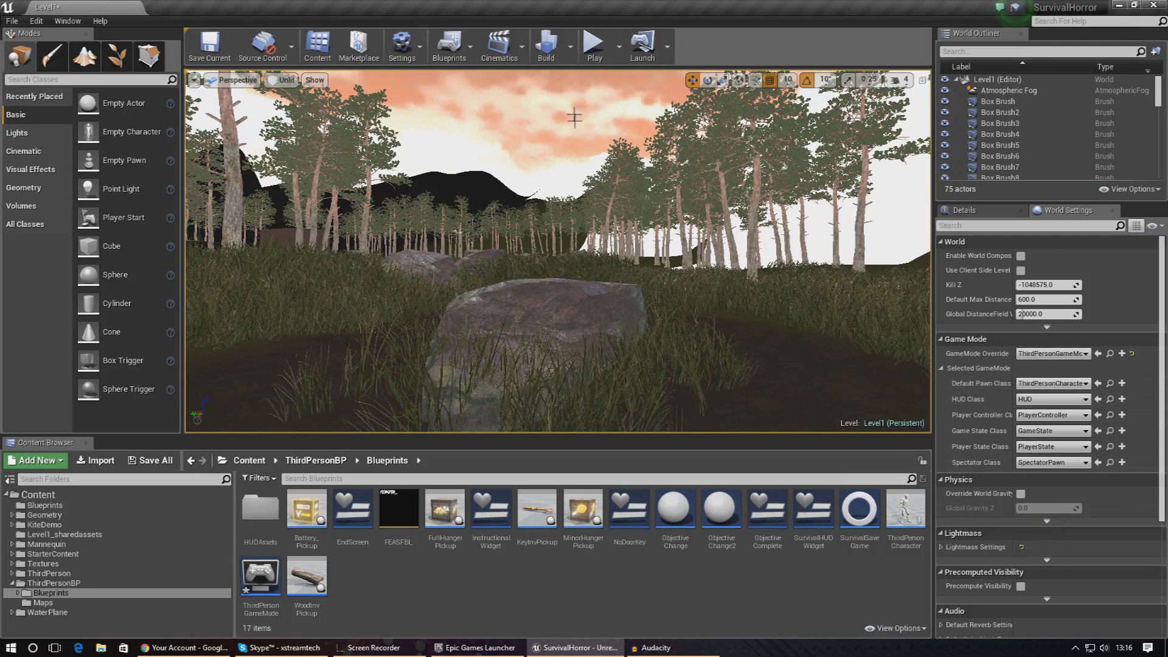
left_click(595, 44)
key("w")
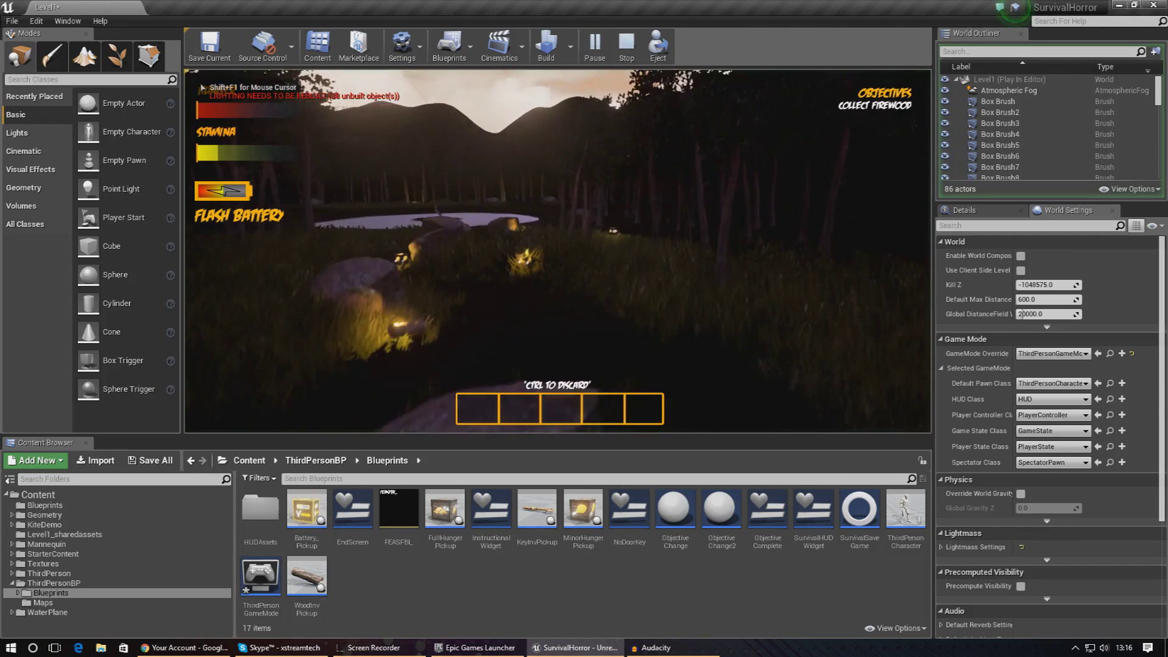
key("shift+w")
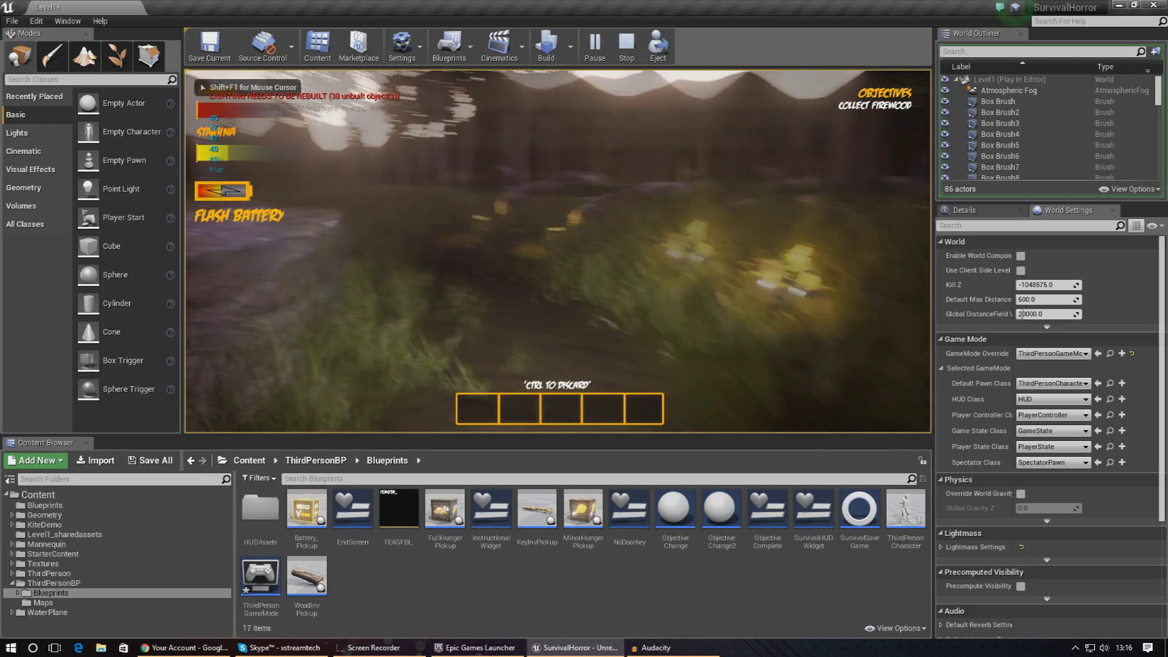
key("Escape")
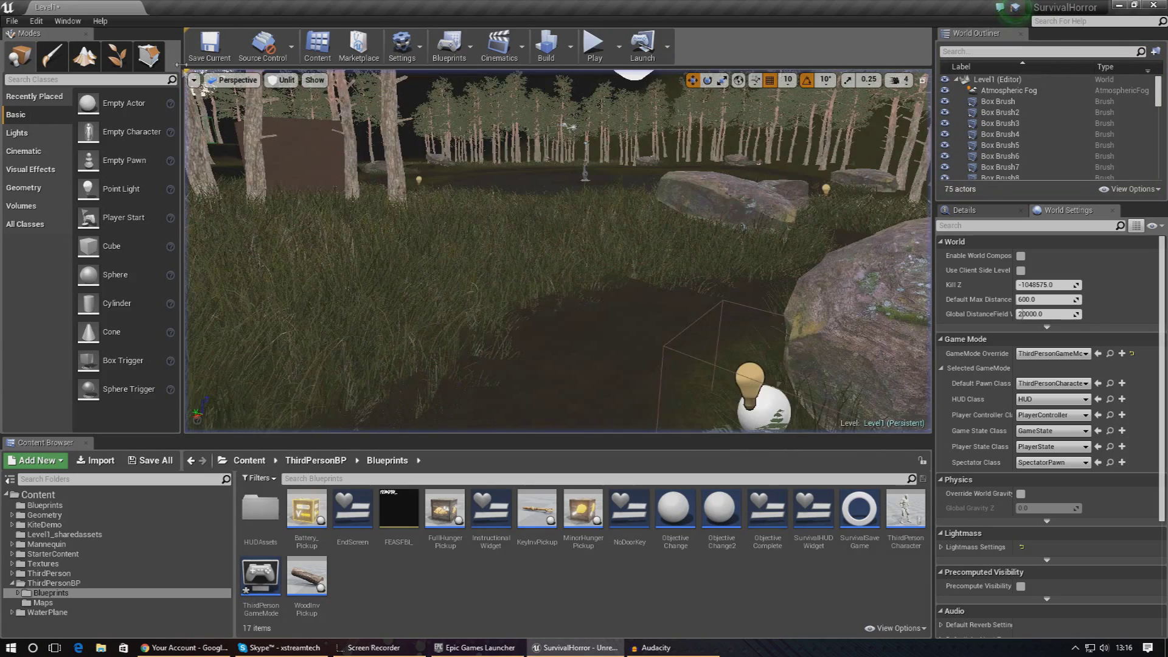
- Save Level1 and reopen it from the Content folder, saving the modified ThirdPersonGameMode blueprint
left_click(213, 49)
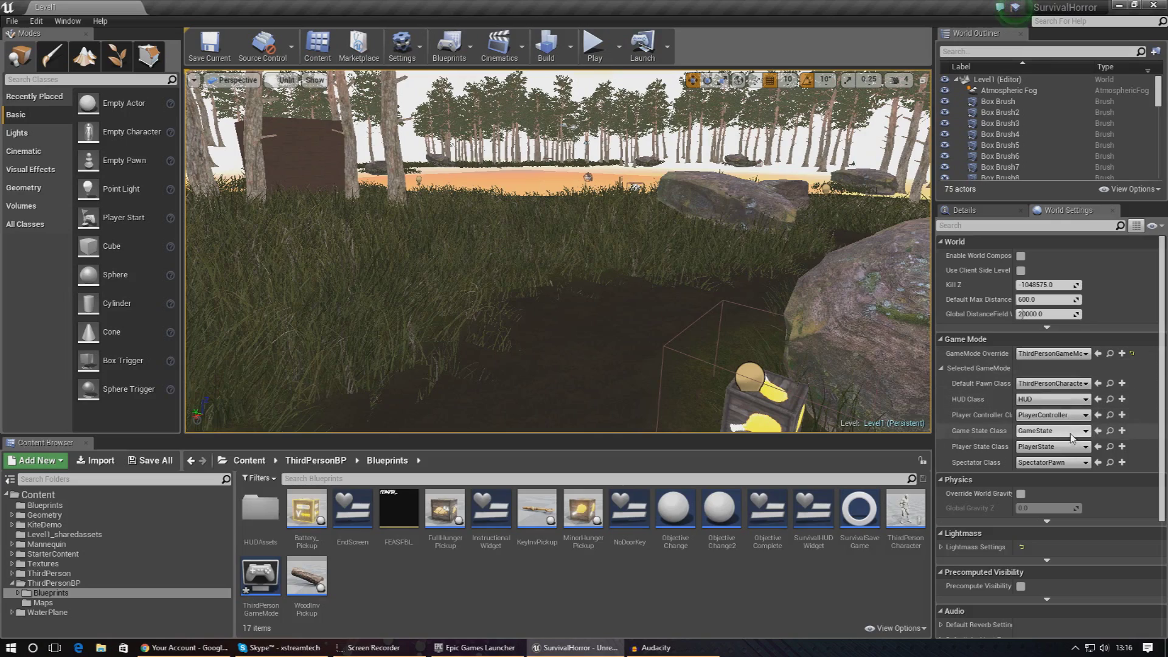
right_click_drag(539, 305, 233, 101)
left_click(12, 21)
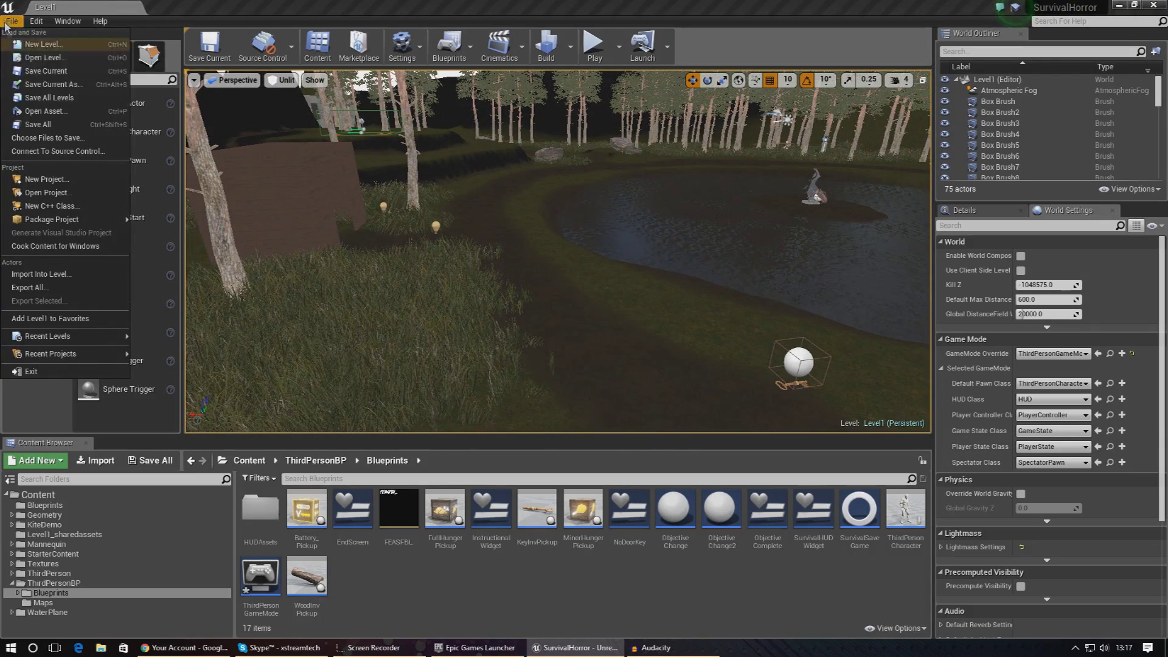
left_click(51, 59)
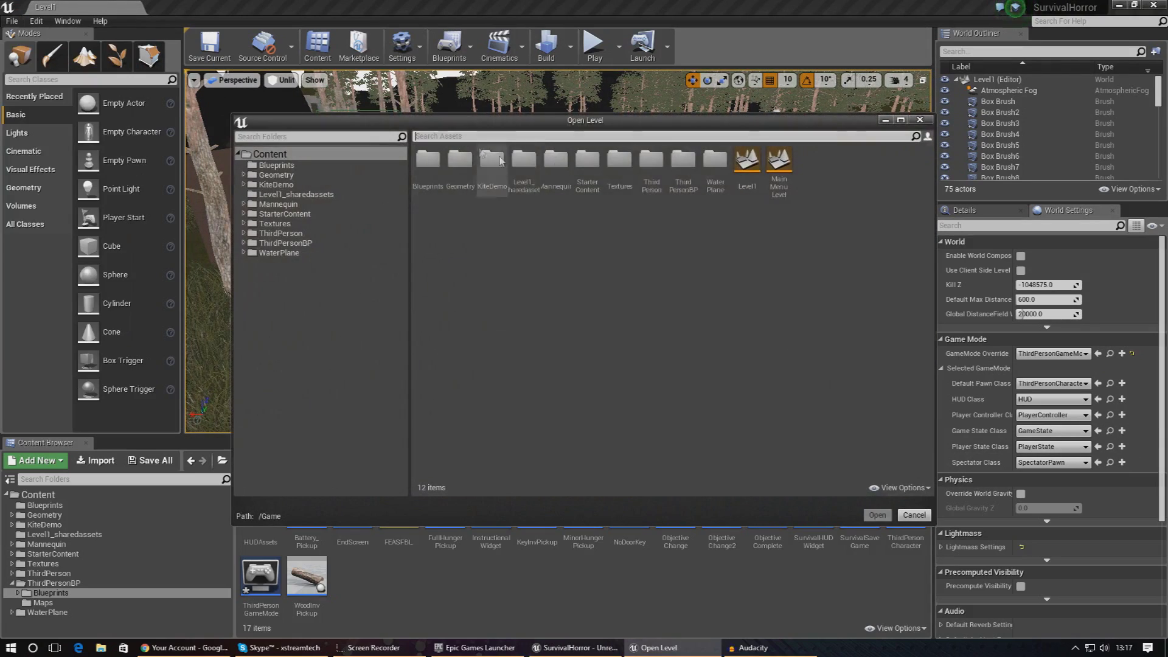
left_click(755, 174)
double_click(756, 176)
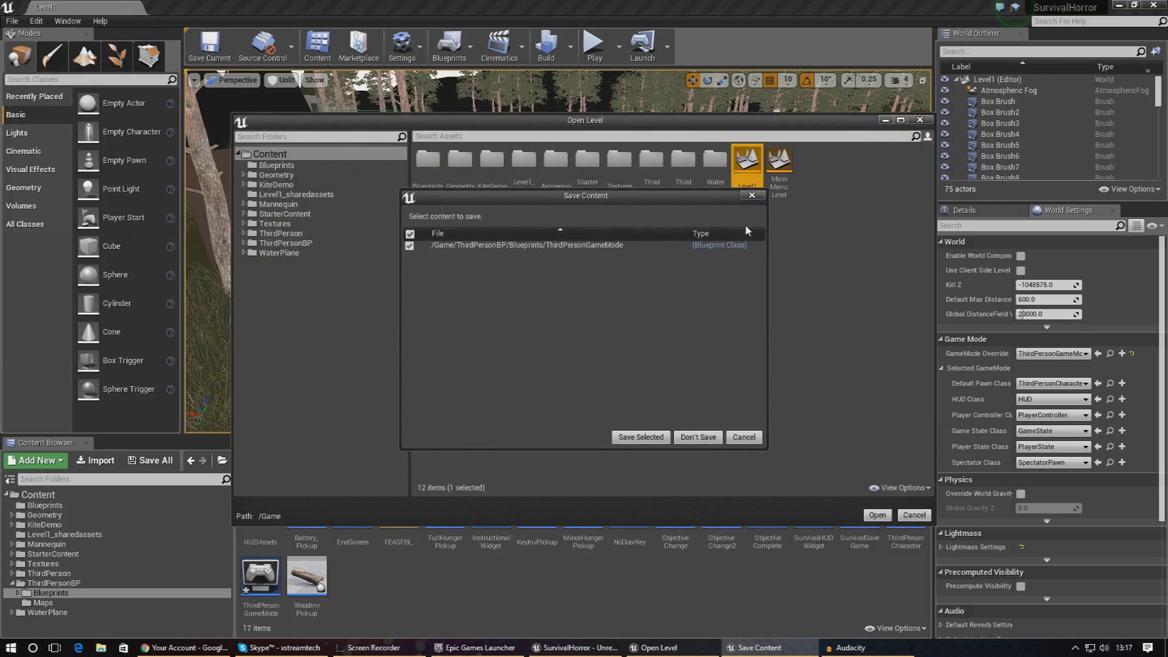
left_click(639, 437)
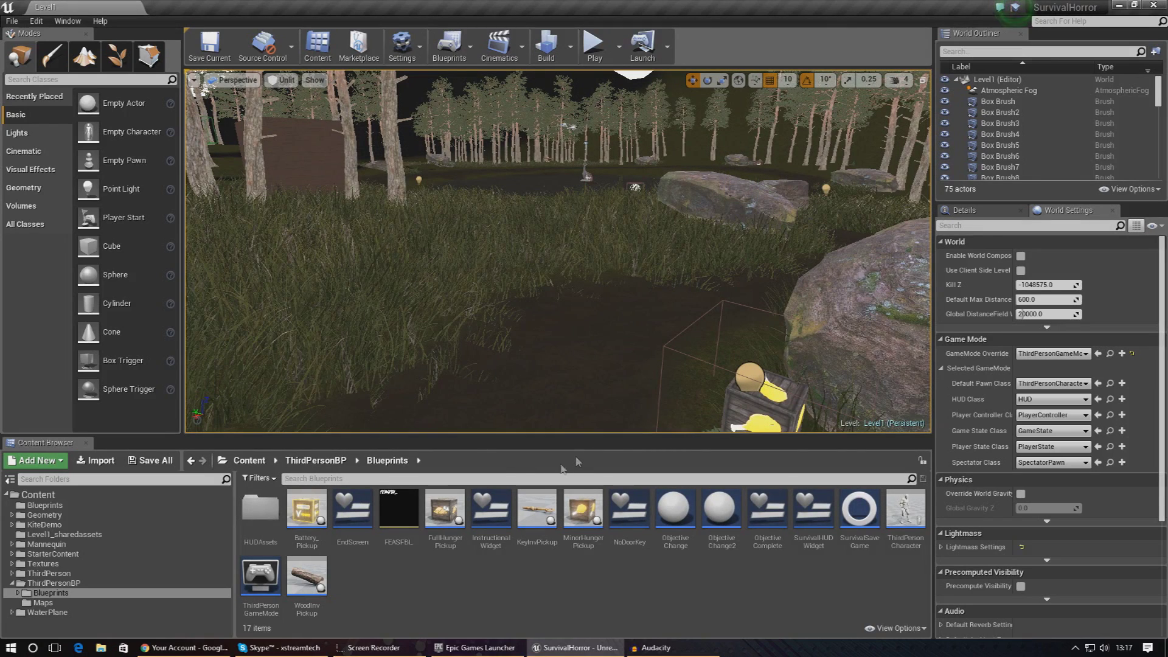
- Open MainMenuLevel from the Content folder
right_click_drag(354, 228, 354, 210)
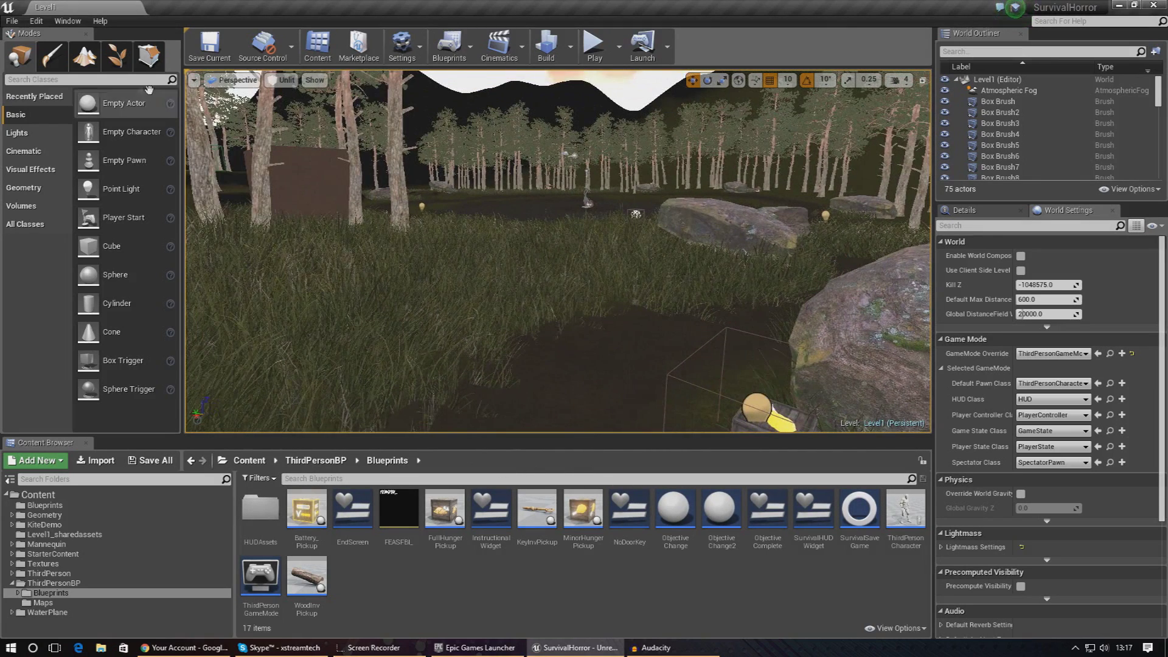
left_click(13, 21)
left_click(42, 57)
double_click(780, 173)
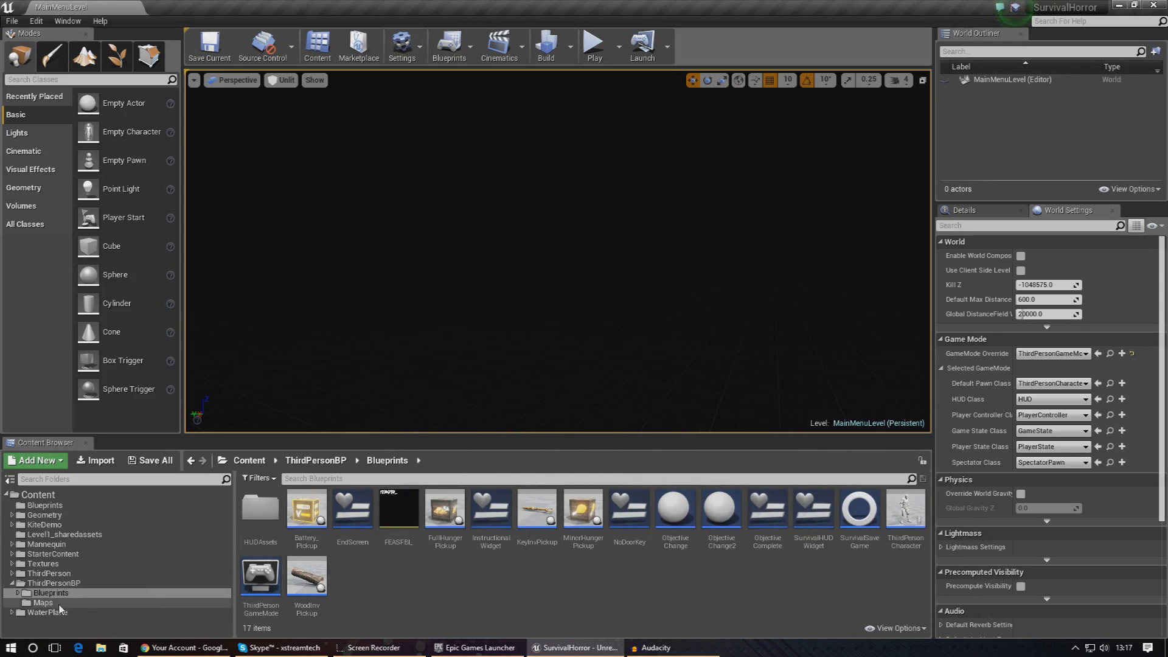
- Open MainMenuWidget from the Textures/MenuGraphics folder and maximize its editor window
left_click(158, 564)
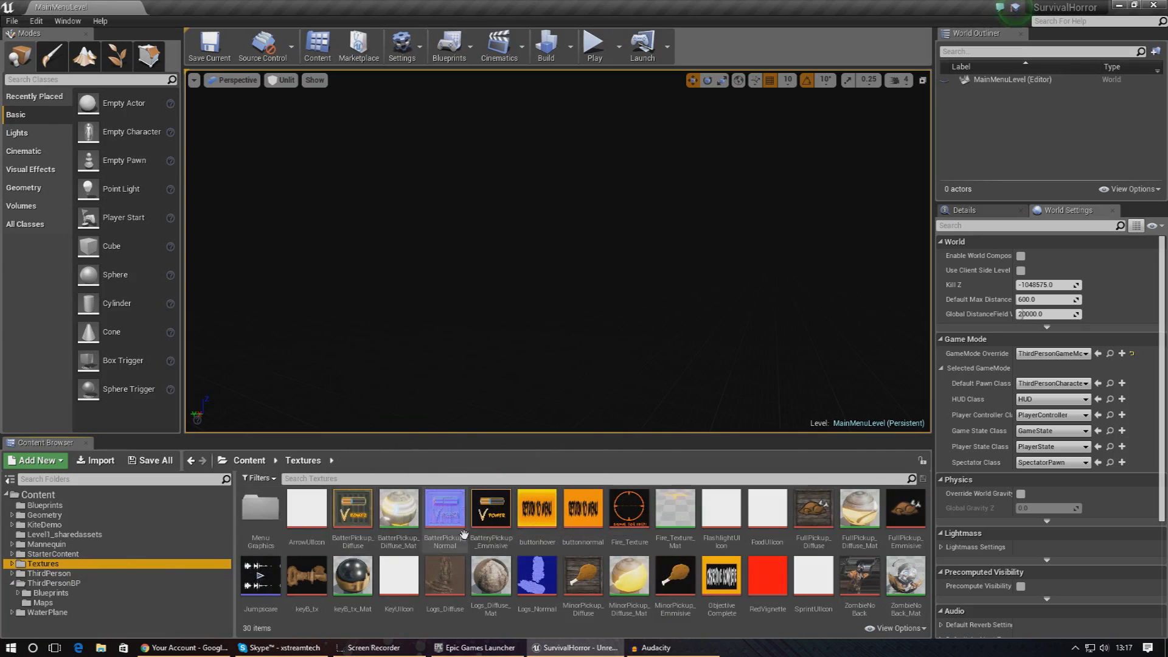
double_click(262, 513)
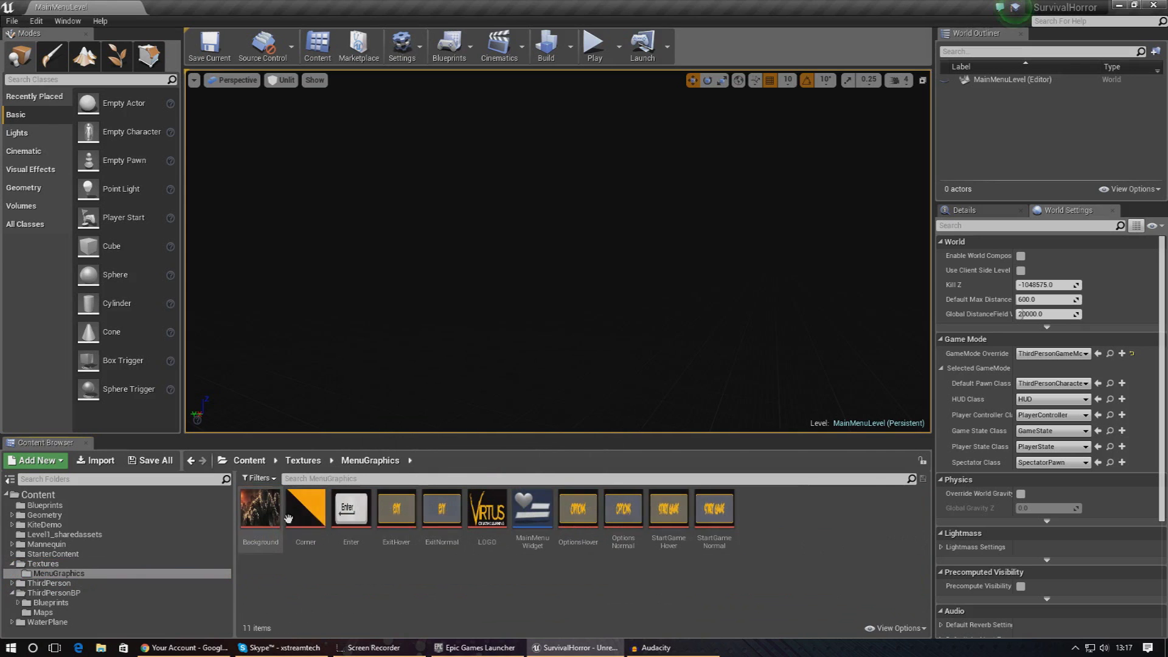
double_click(539, 533)
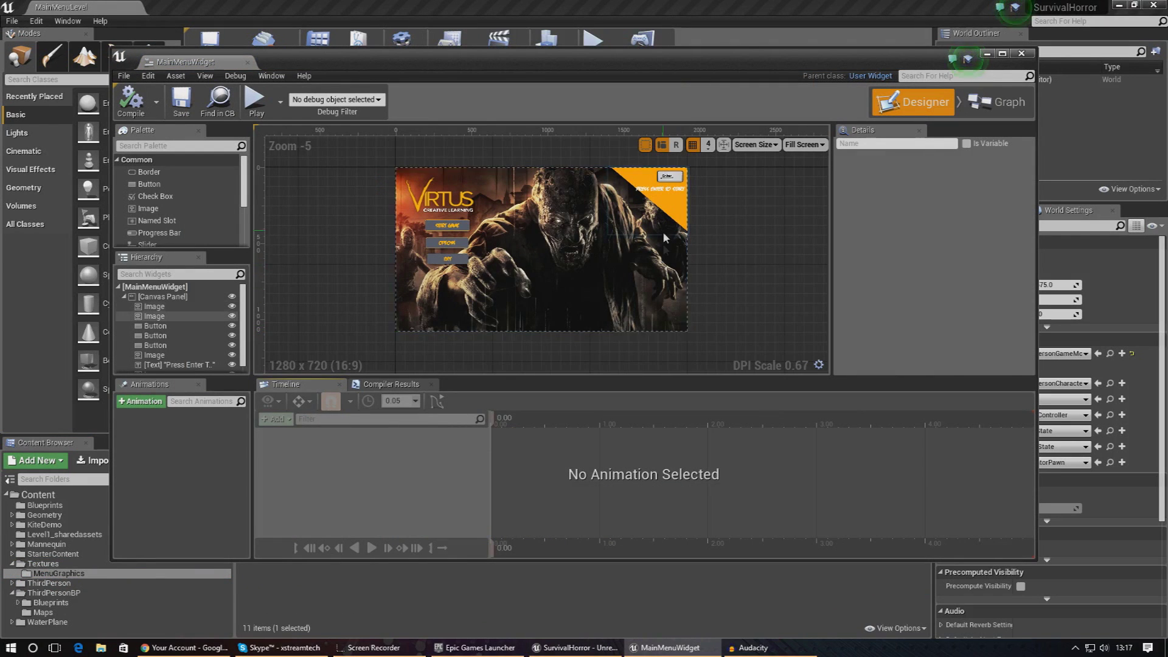
scroll(667, 234, "up", 2)
double_click(696, 65)
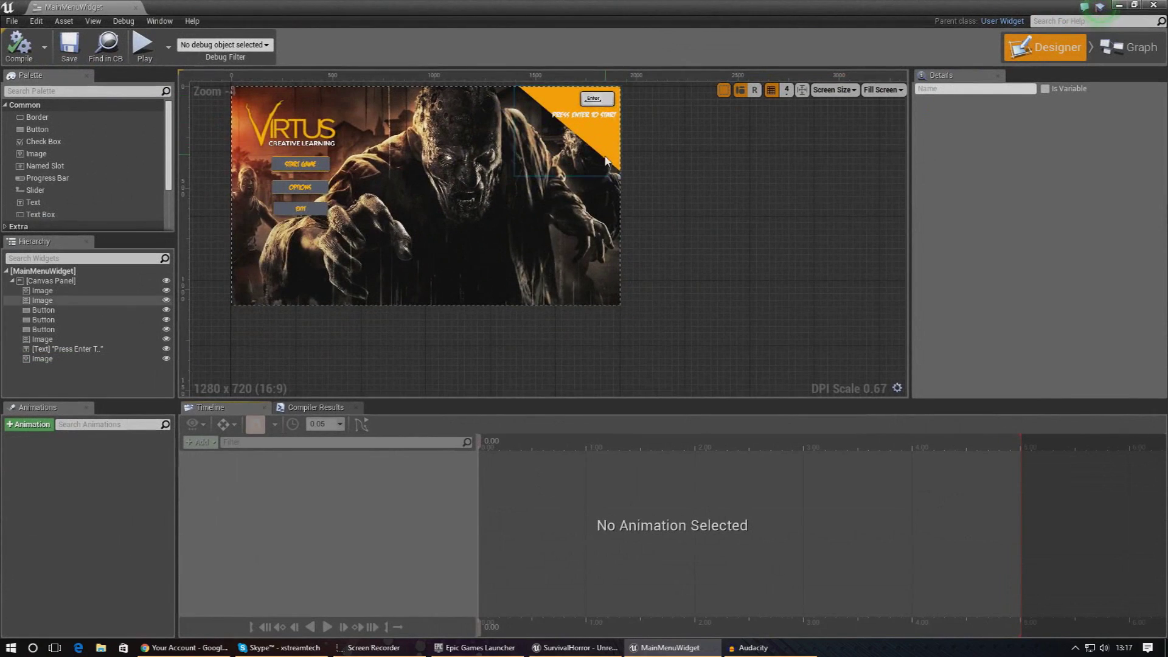
- Reposition the Enter key image close to the orange corner and place the "Press Enter To Start" text below it at about X 1586, Y 100
scroll(632, 261, "up", 4)
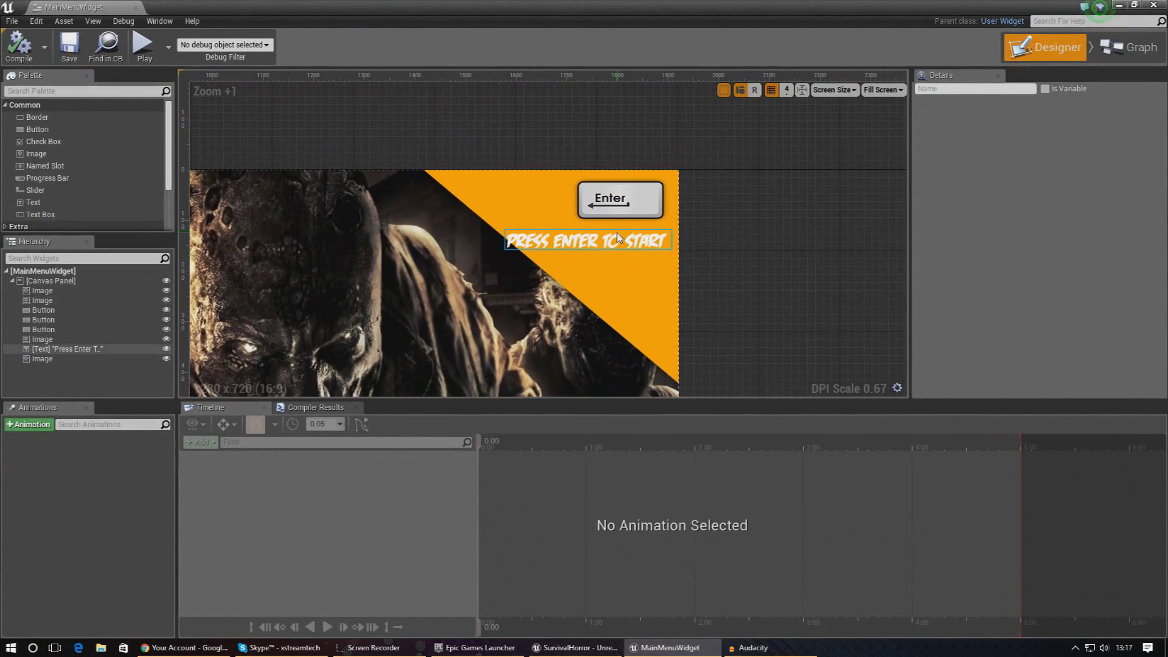
left_click(610, 243)
left_click_drag(631, 247, 605, 266)
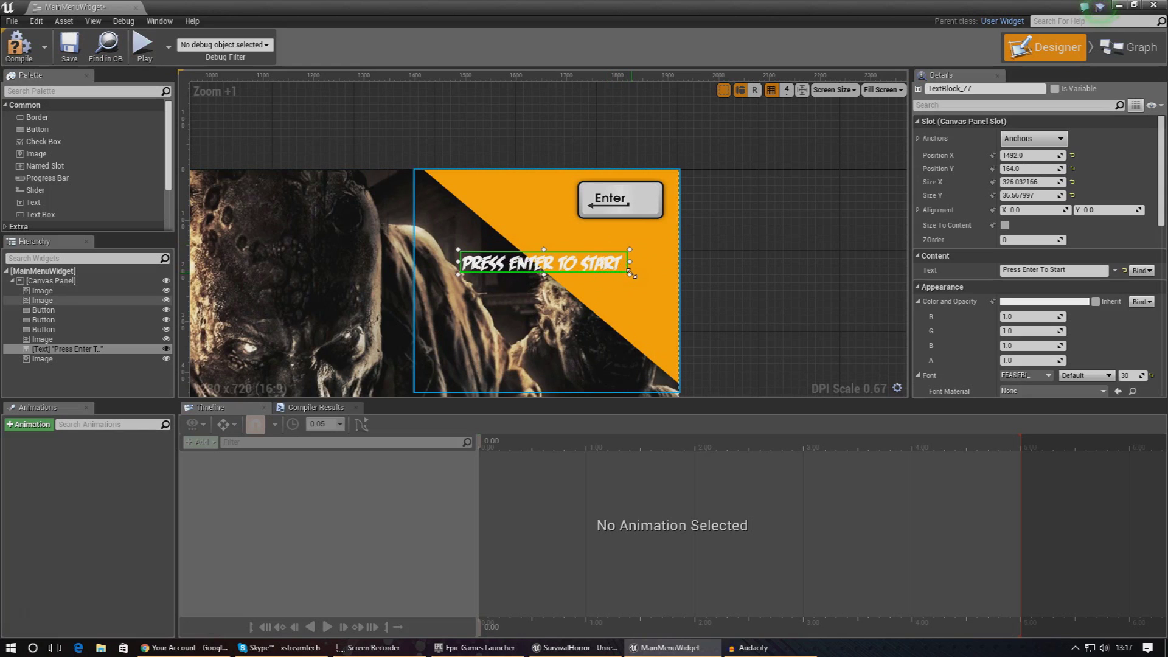
mouse_move(636, 202)
left_mouse_down()
mouse_move(633, 222)
mouse_move(614, 215)
mouse_move(629, 209)
left_mouse_up()
left_click_drag(538, 269, 607, 234)
left_click(607, 204)
left_click(724, 208)
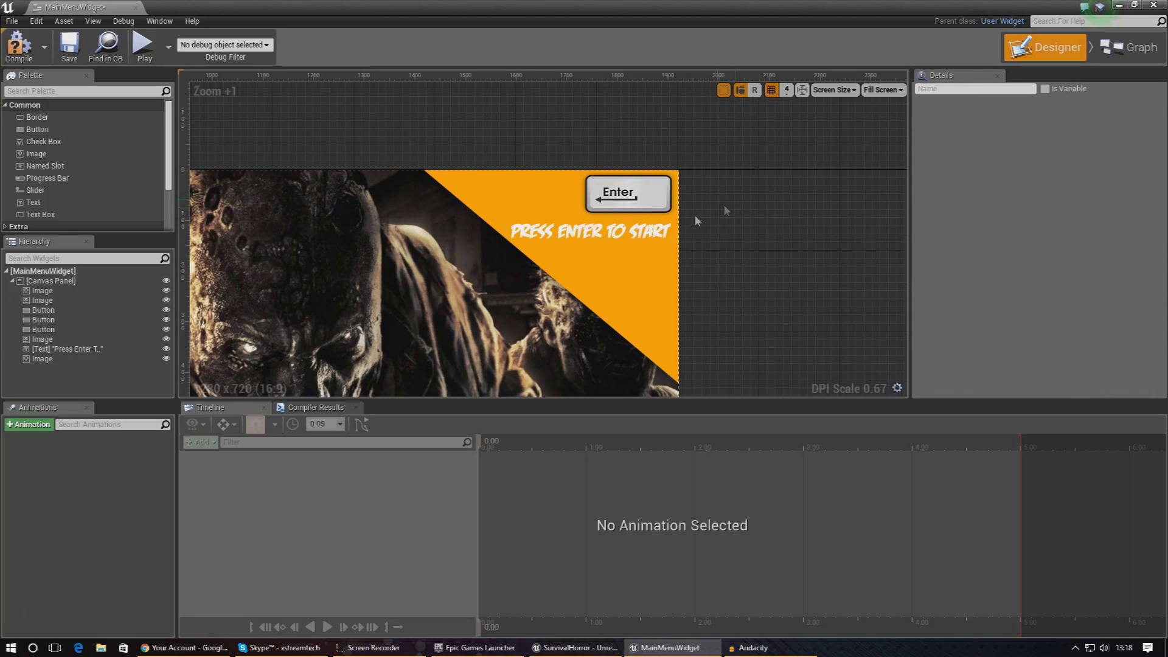
- Anchor both the "Press Enter To Start" text and the Enter key image to the canvas's top-right corner
left_click(657, 237)
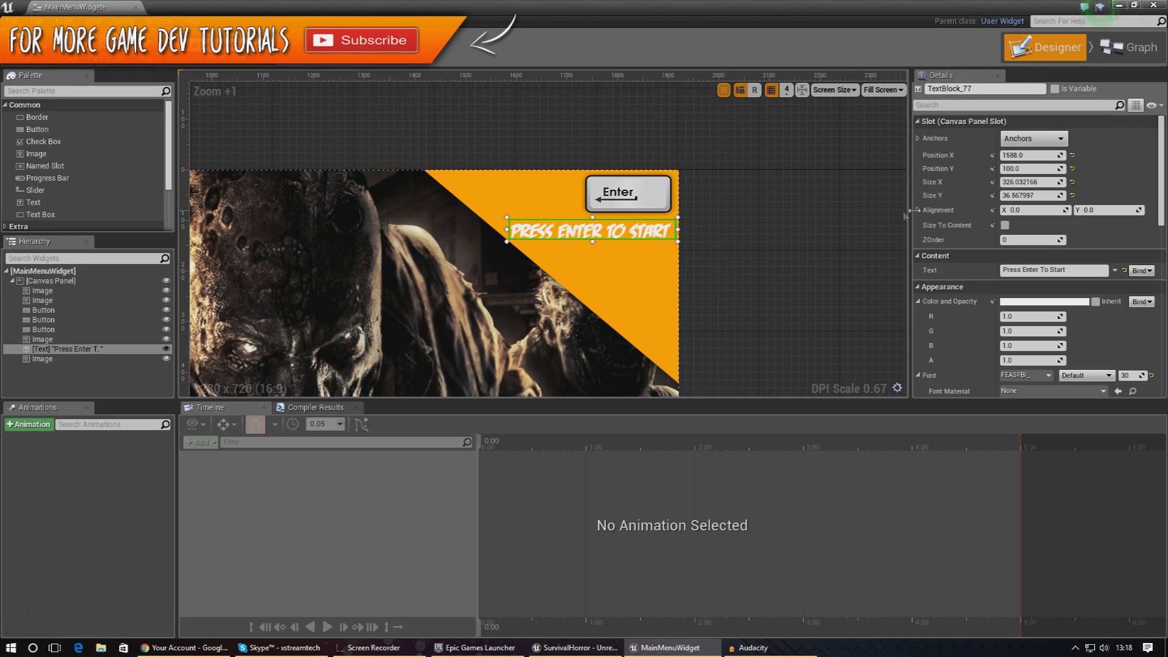
left_click(1004, 144)
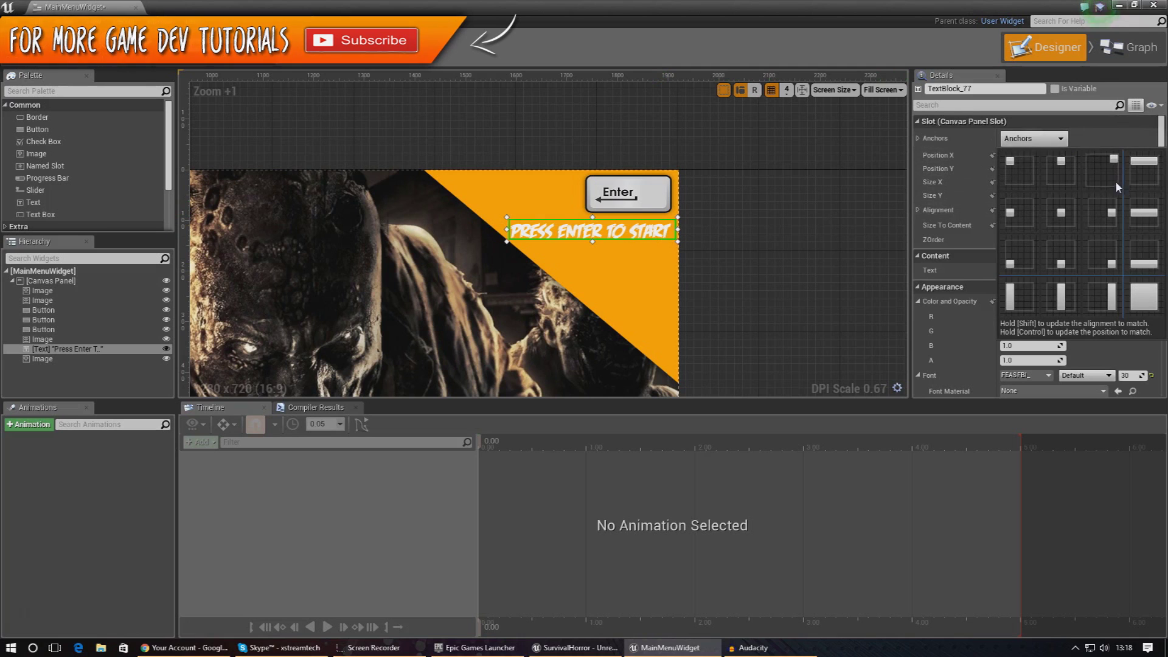
left_click(672, 177)
left_click(673, 177)
left_click(1021, 140)
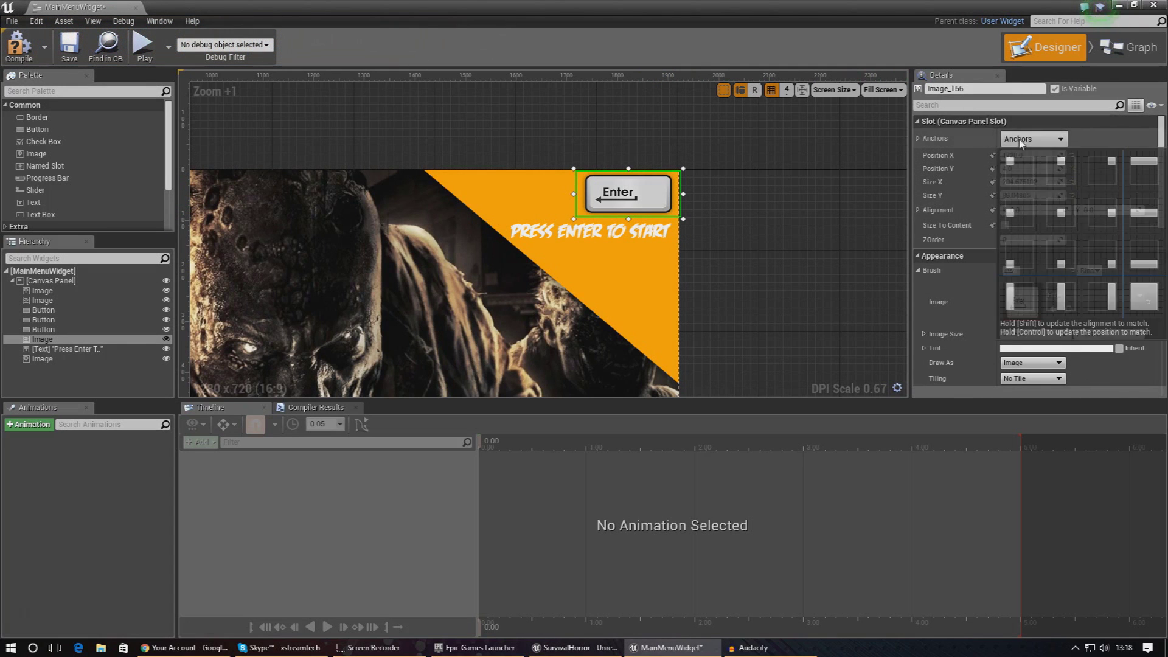
left_click(1119, 171)
left_click(791, 273)
- Examine the anchors and placement of the prompt text and Enter key image within the menu layout
scroll(652, 277, "down", 6)
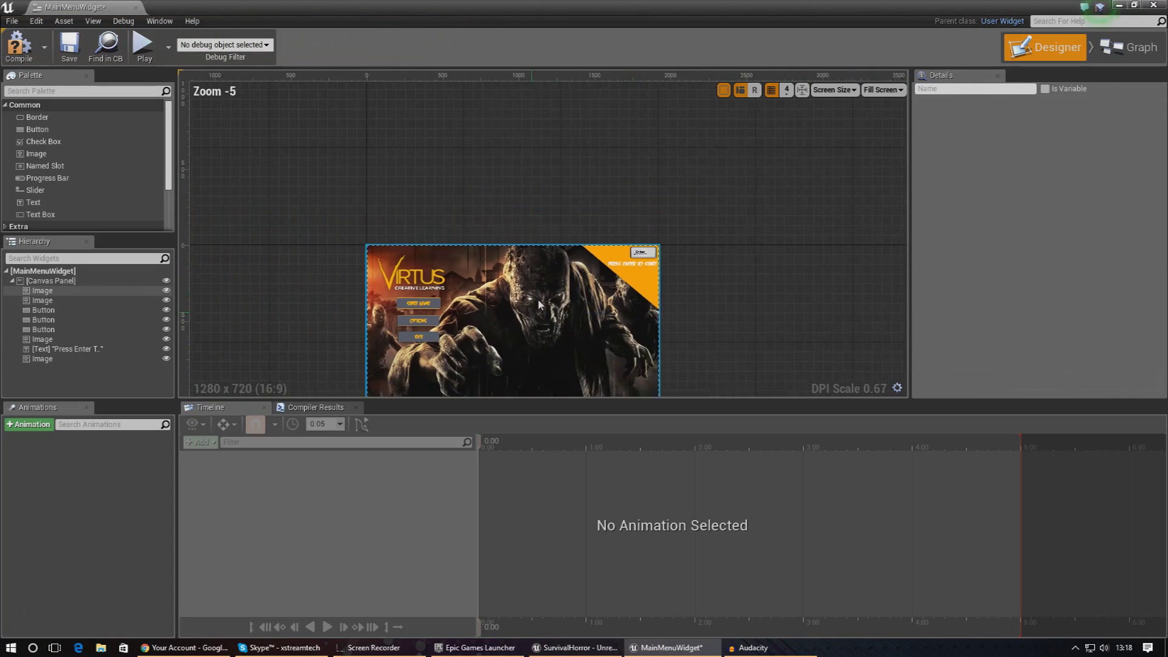
scroll(531, 315, "up", 4)
scroll(763, 135, "up", 4)
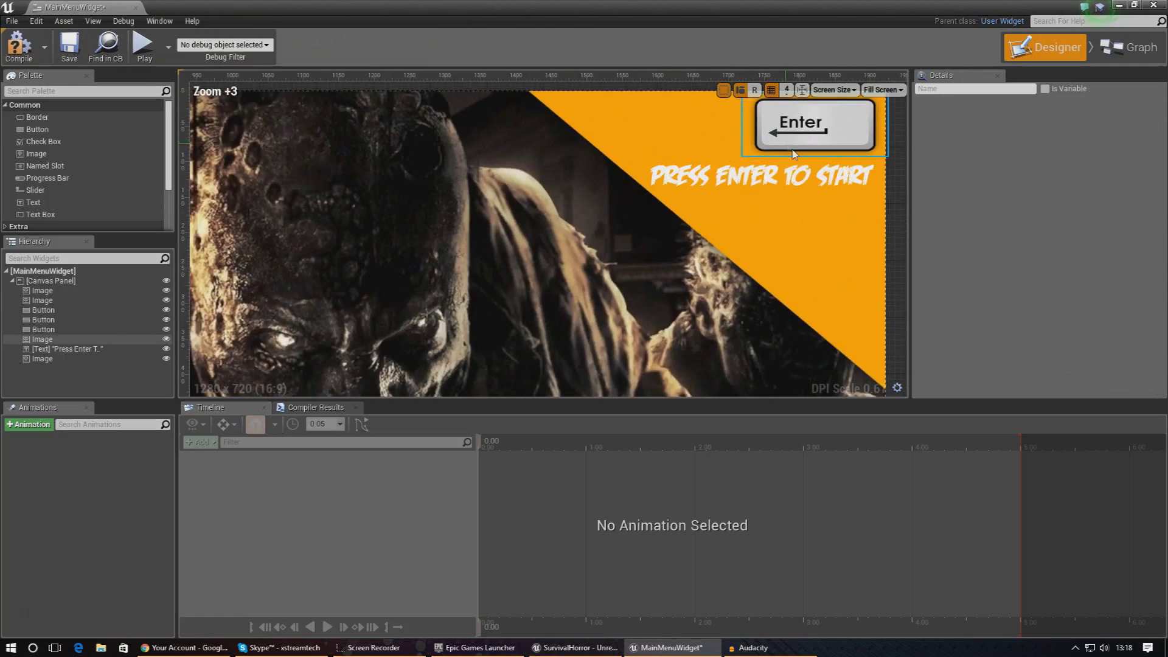
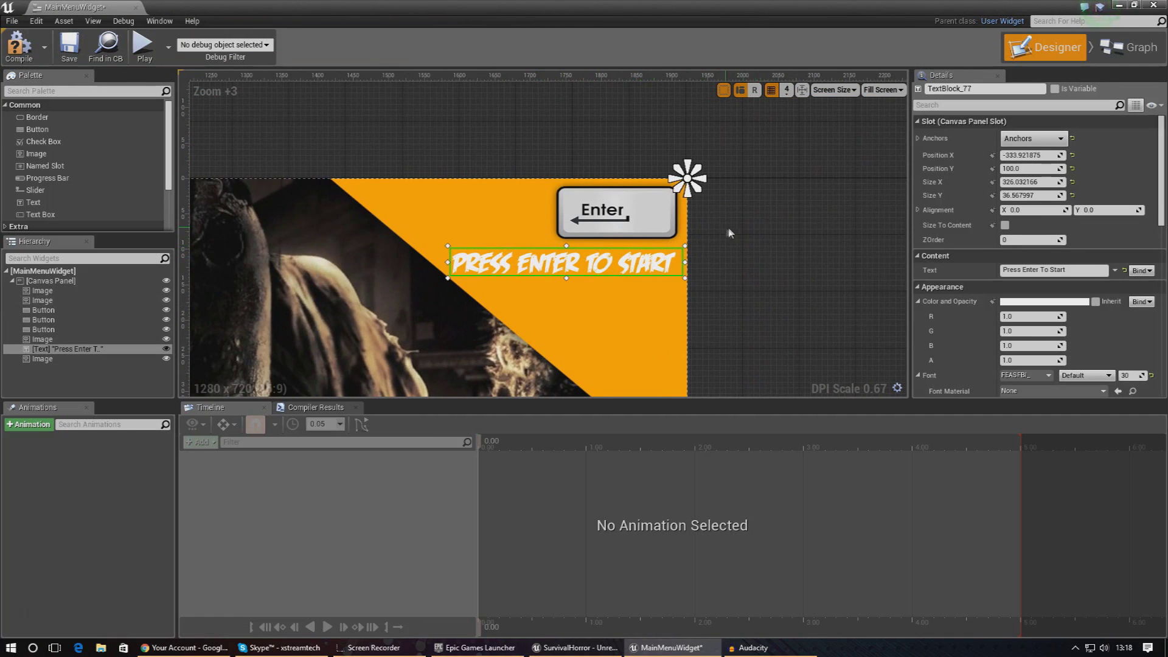
left_click(639, 229)
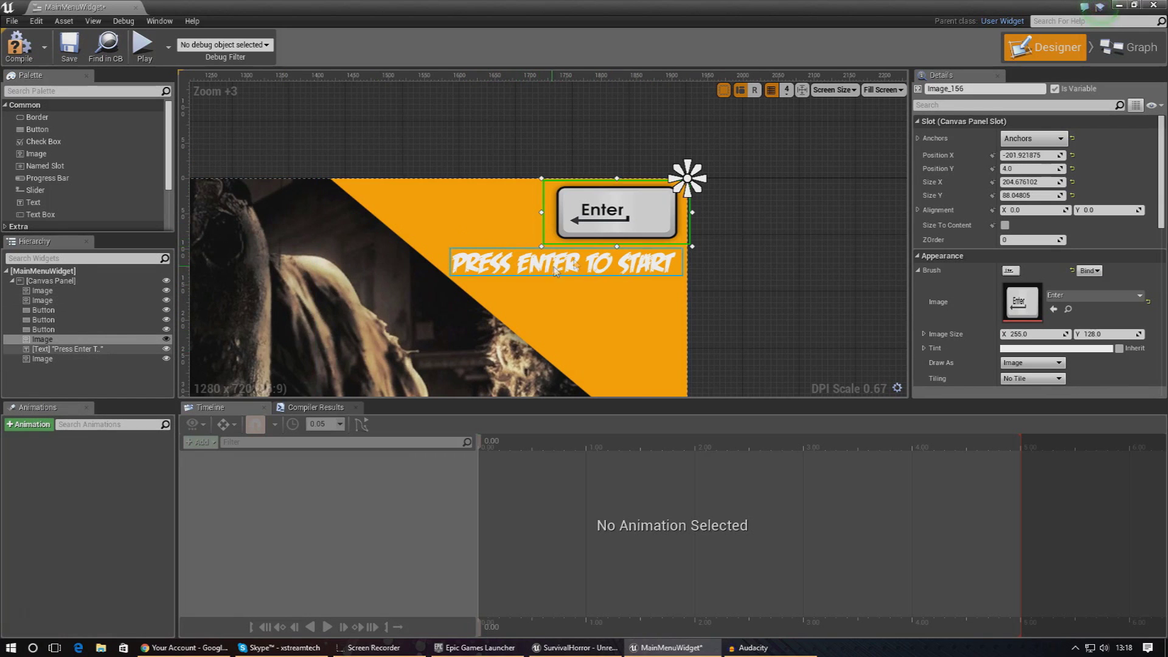
scroll(555, 269, "down", 6)
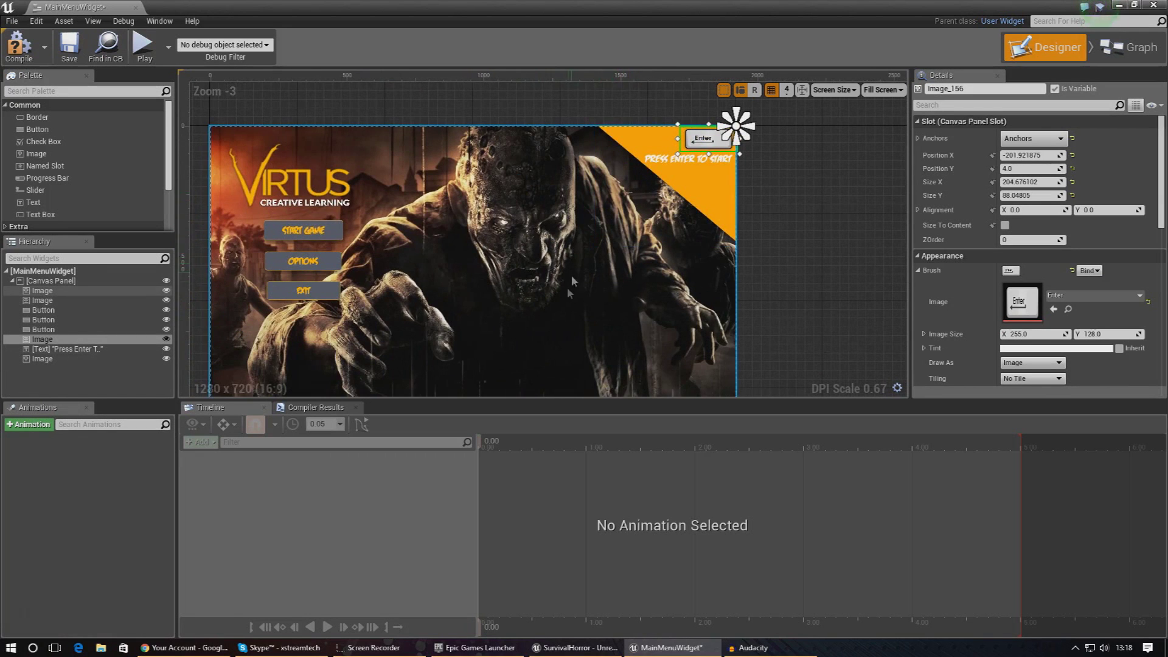
right_click_drag(572, 279, 565, 253)
scroll(724, 115, "up", 7)
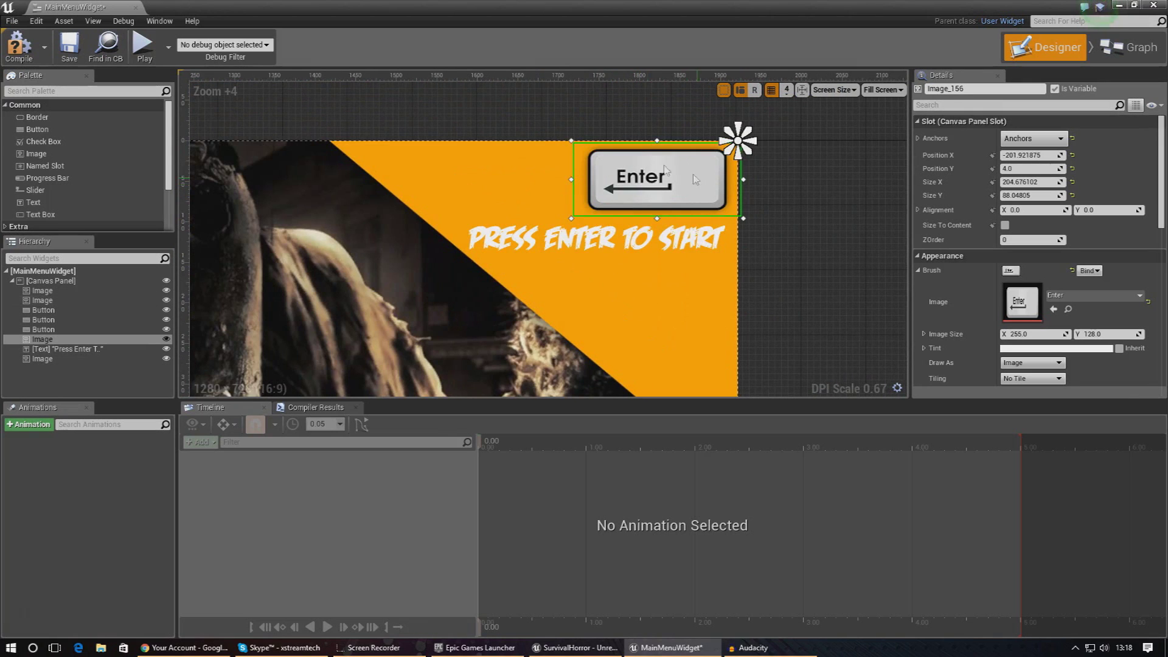
- Create a widget animation named FlashingKey and select it for editing
left_click(30, 424)
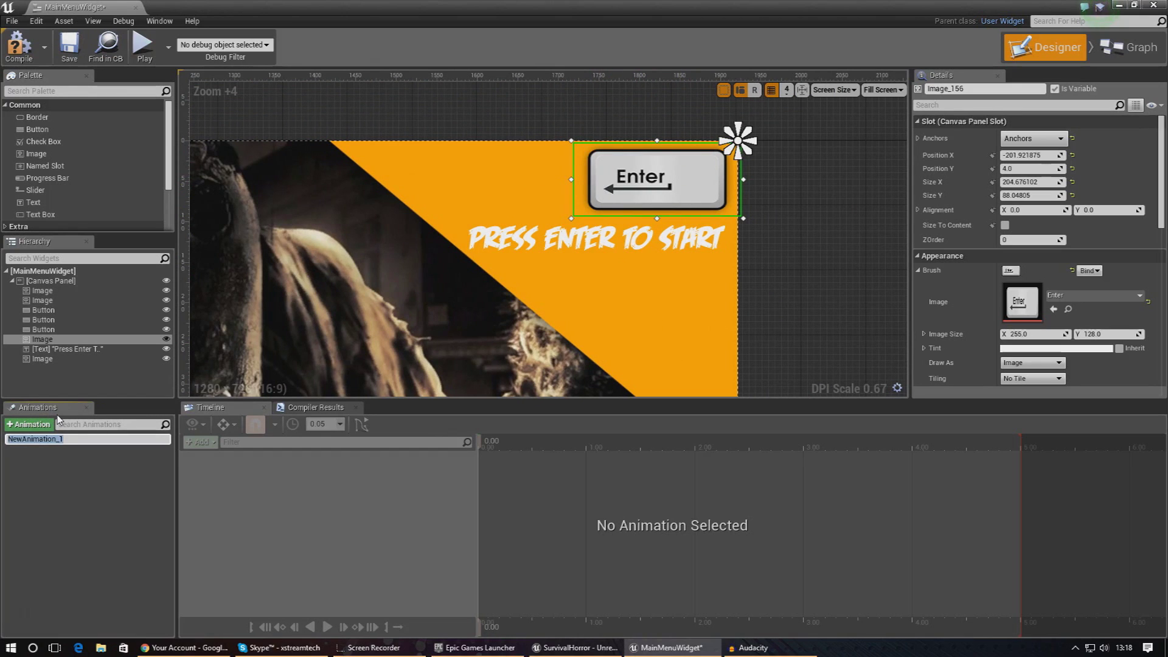
type("FlashingKey")
key("Return")
left_click(59, 437)
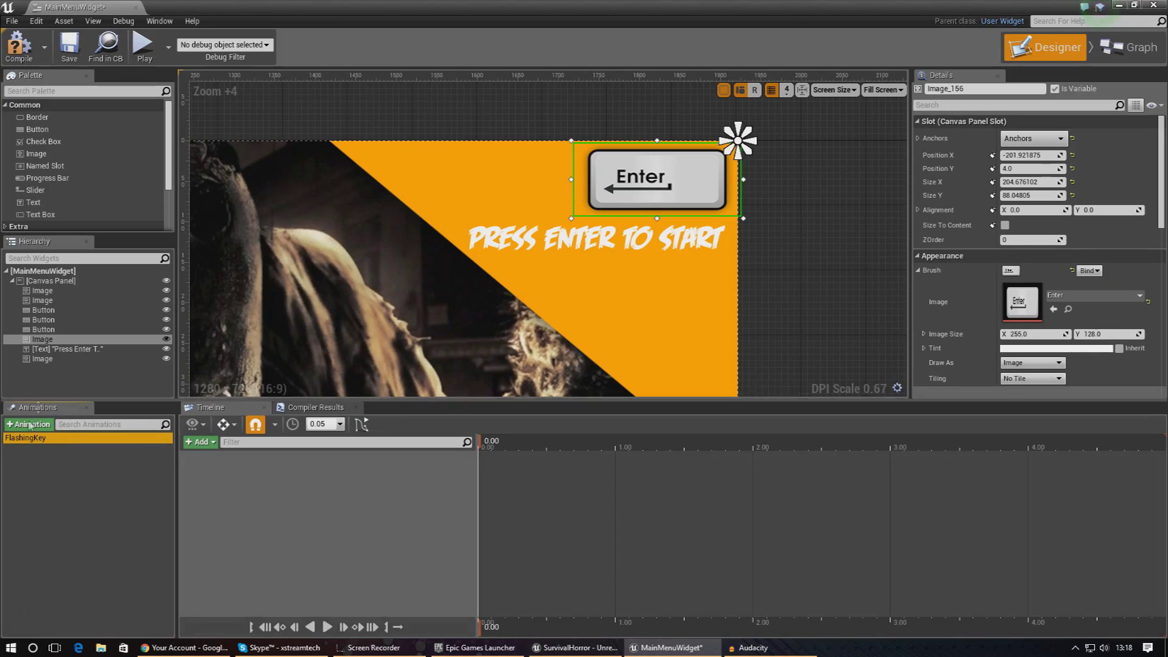
- Rename the Enter key image as KeyIcon and add it to the FlashingKey animation timeline
left_click(213, 445)
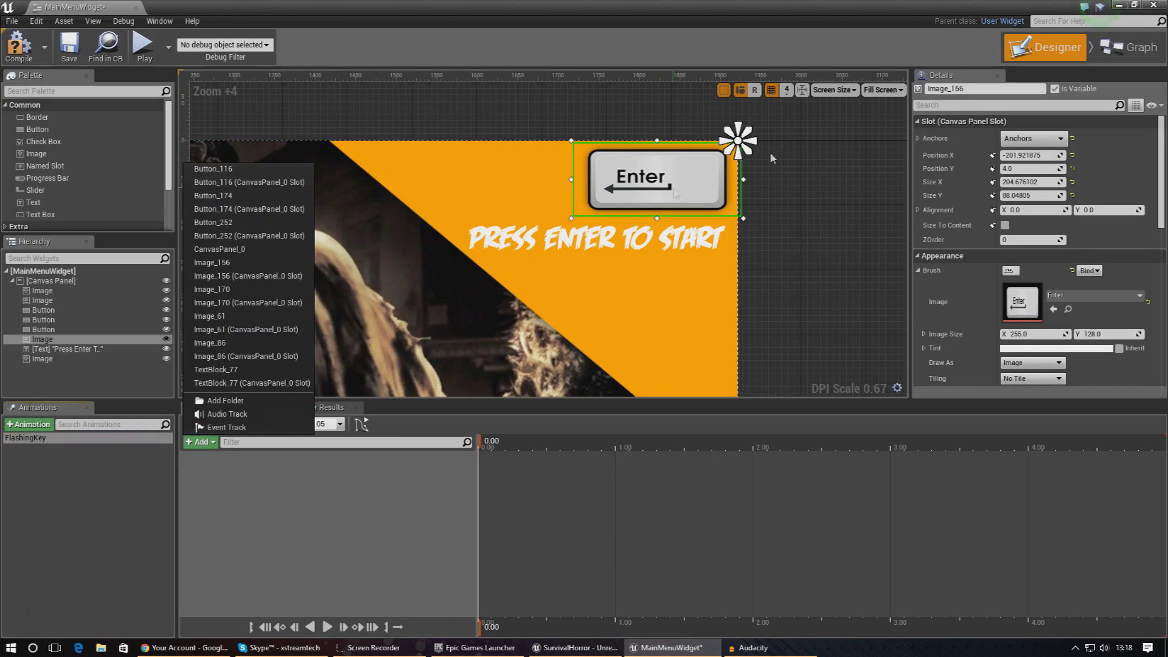
left_click(931, 89)
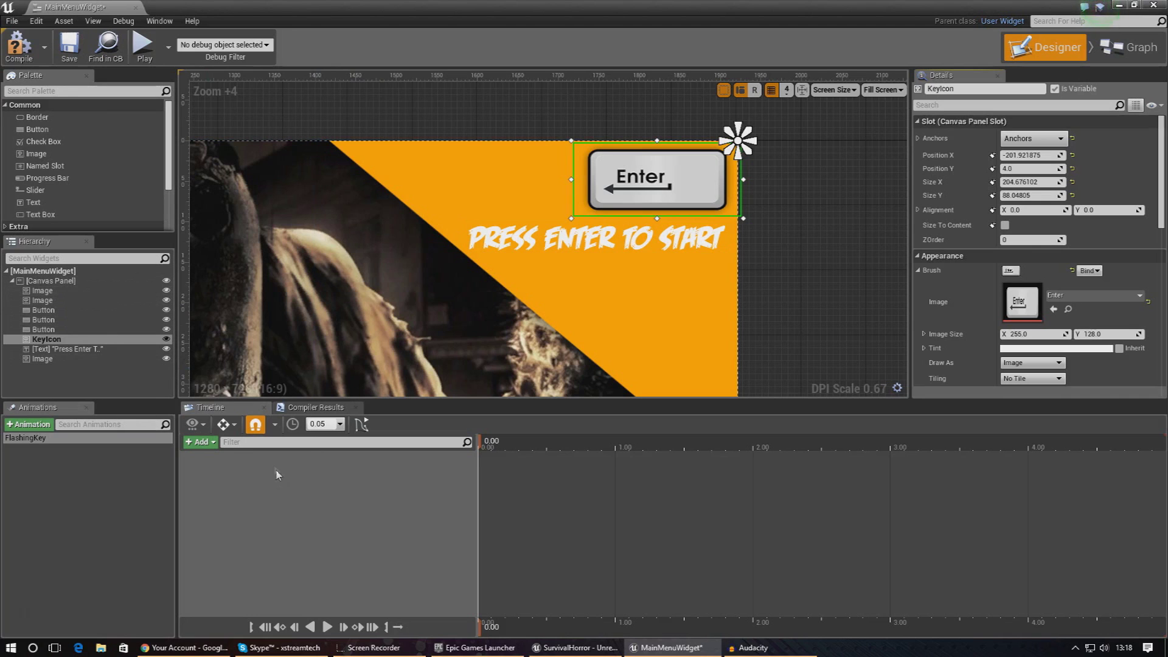
left_click(215, 444)
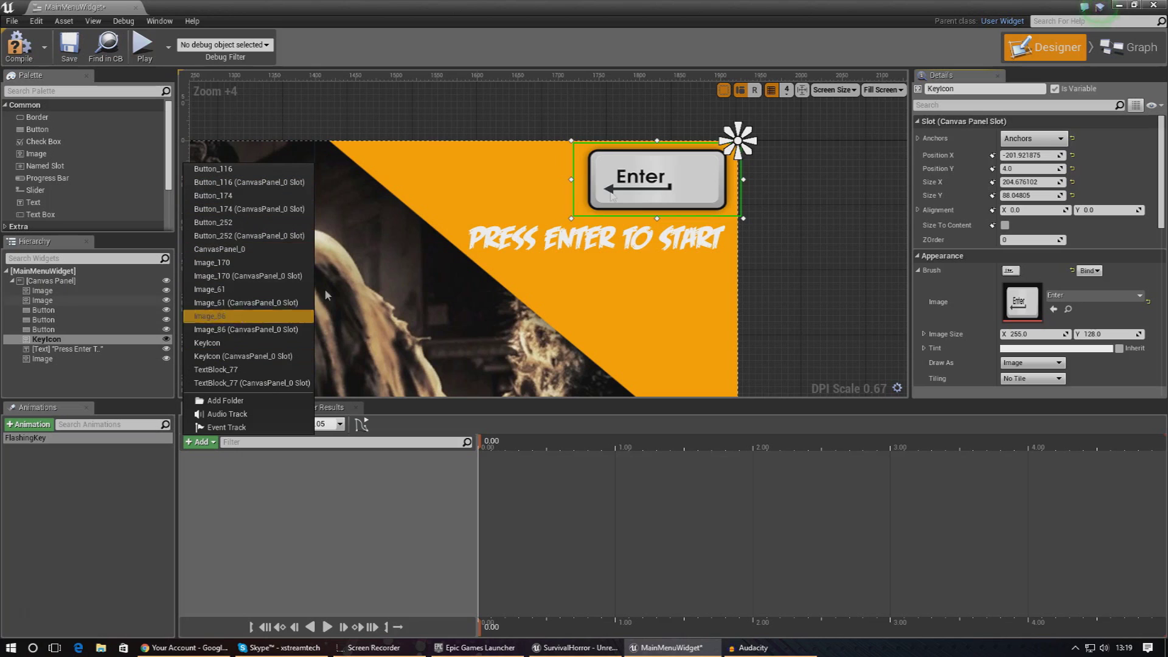
left_click(258, 347)
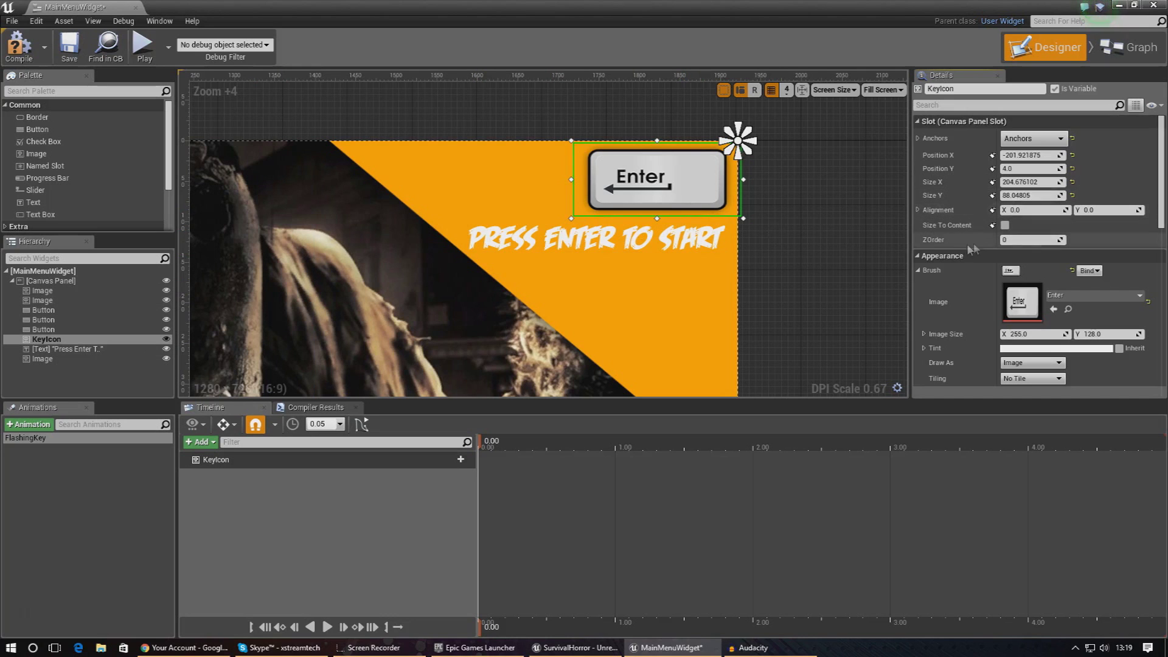
- Set the Color and Opacity alpha to 0 for both KeyIcon and the "Press Enter To Start" text
scroll(1015, 311, "down", 2)
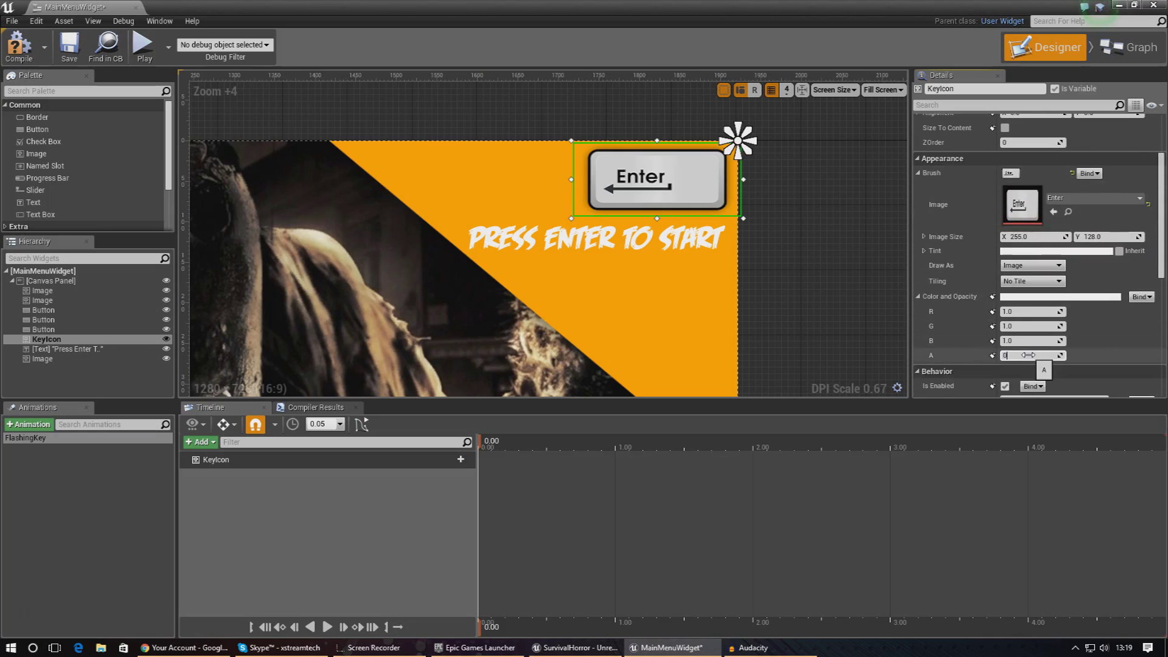
key("Return")
left_click(691, 248)
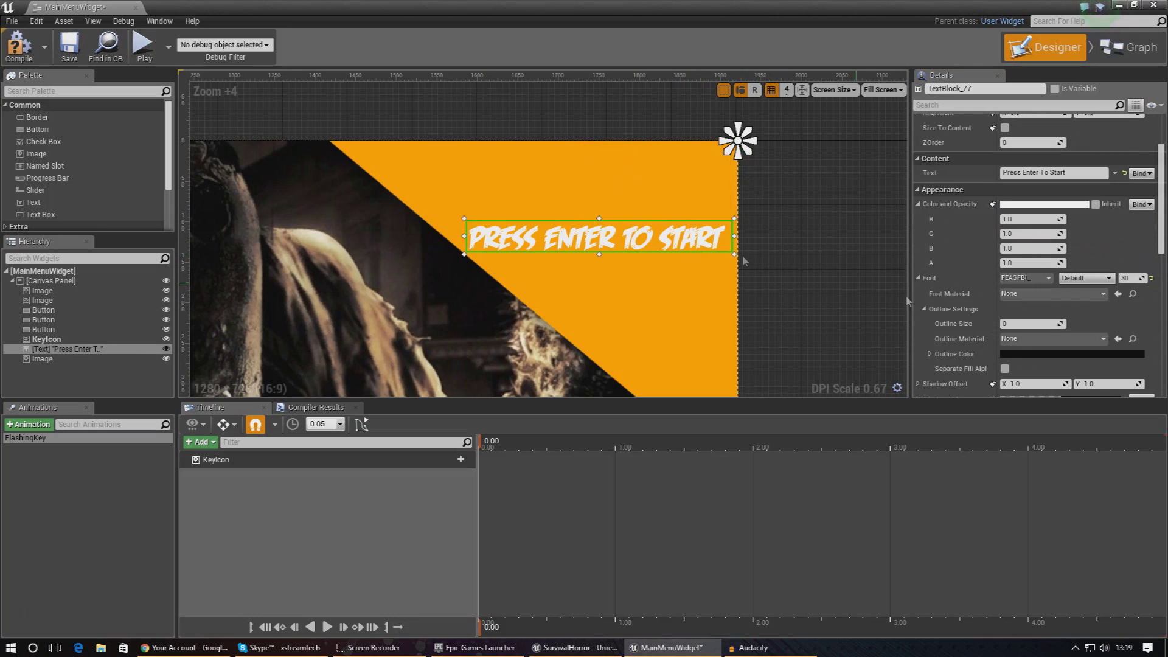
left_click(1022, 260)
type("0")
key("Return")
- Add a Color and Opacity track to KeyIcon in the FlashingKey animation and expand its channels
left_click(634, 186)
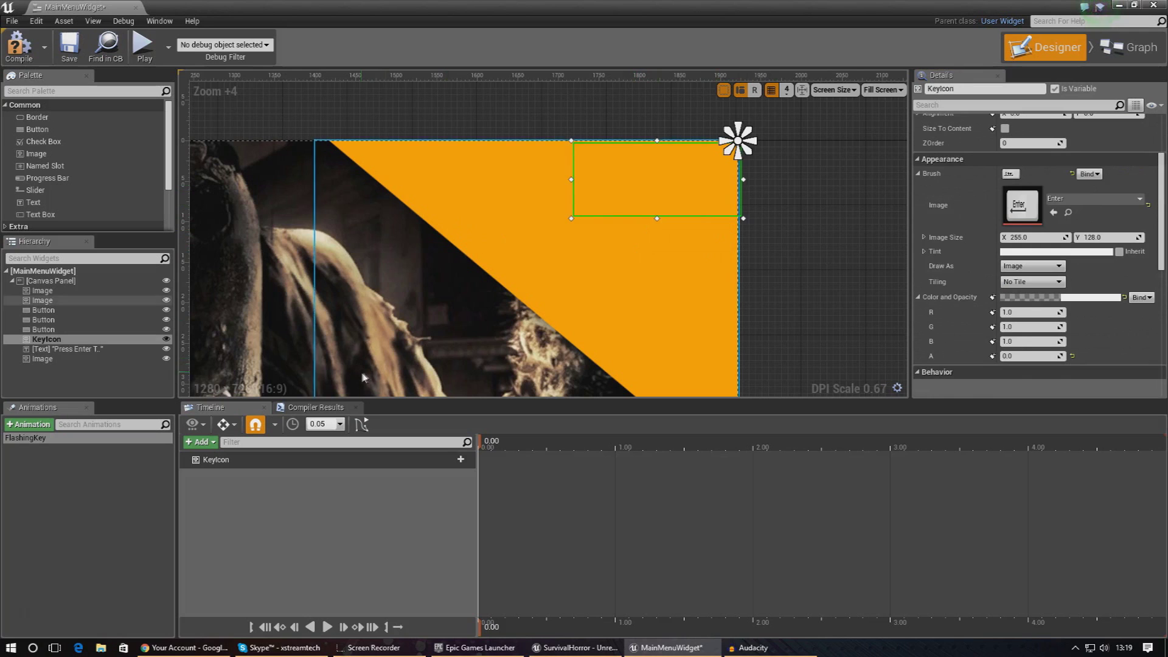
left_click(277, 466)
left_click(460, 461)
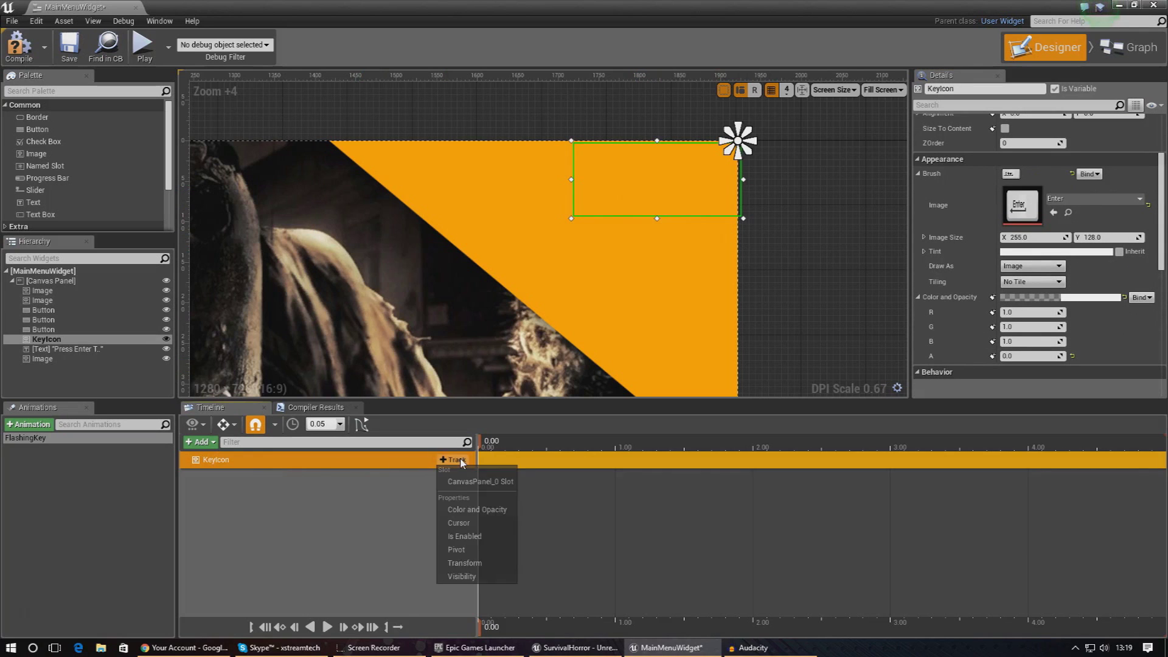
left_click(476, 511)
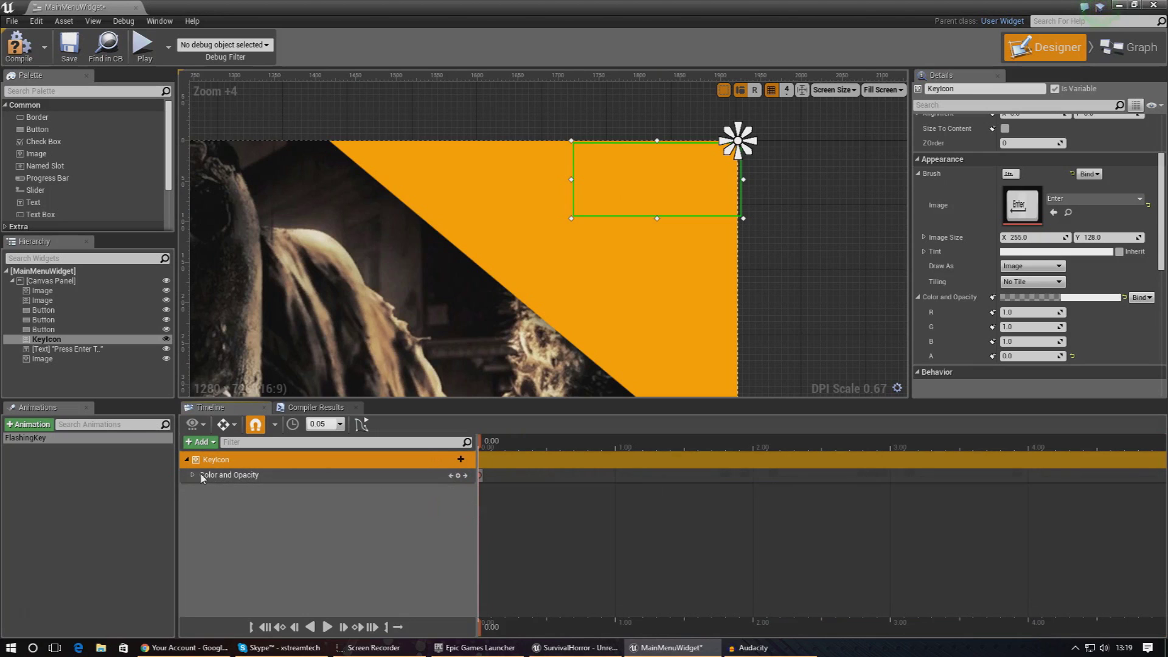
left_click(192, 475)
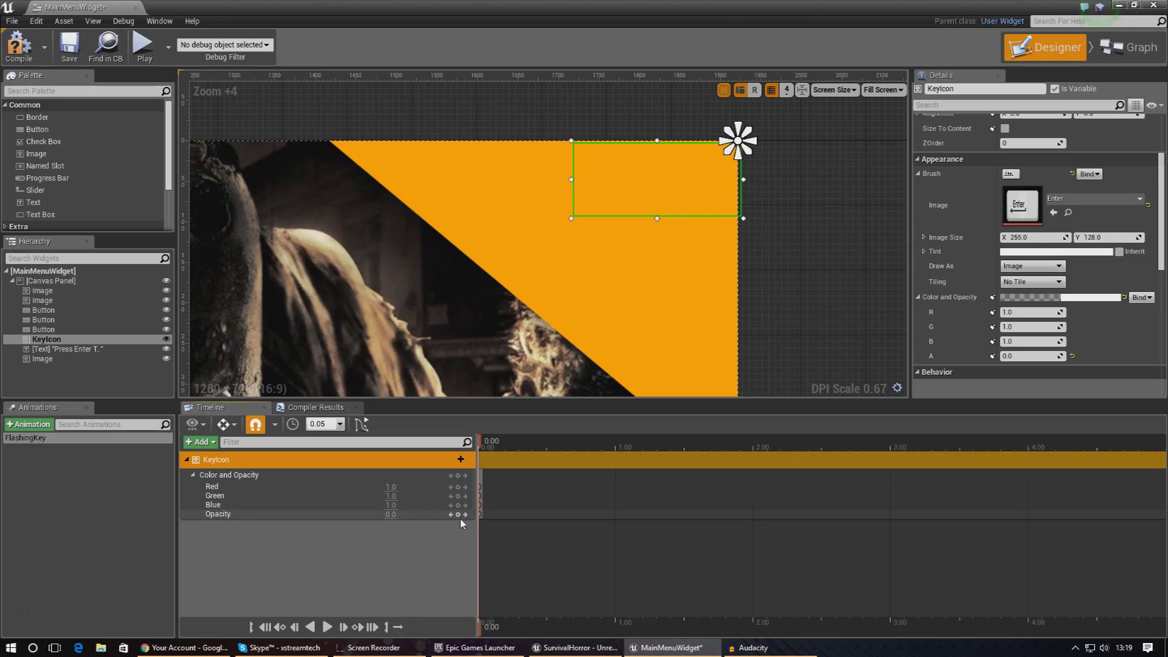
- Keyframe KeyIcon's opacity in the FlashingKey animation to 1 at 1.00 s and 0 at 2.00 s
left_click_drag(485, 630, 616, 637)
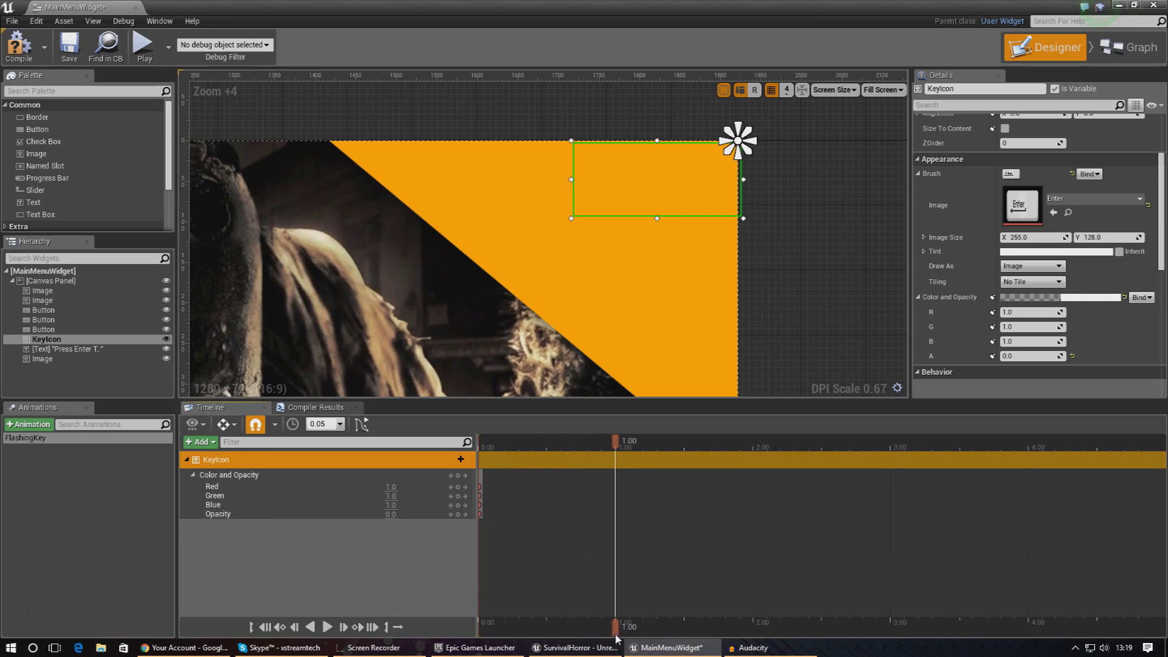
left_click(457, 514)
left_click_drag(644, 634, 752, 634)
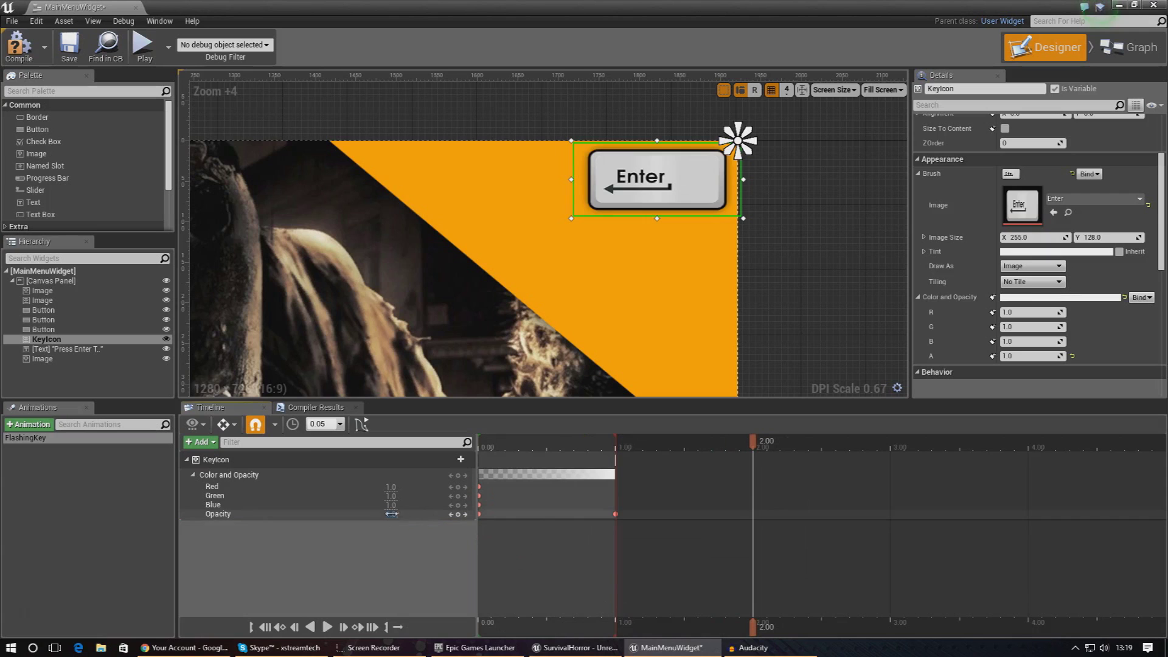
key("Return")
- Preview the KeyIcon fade by playing the animation from 0.00, and return the playhead to the start
left_click_drag(747, 633, 477, 635)
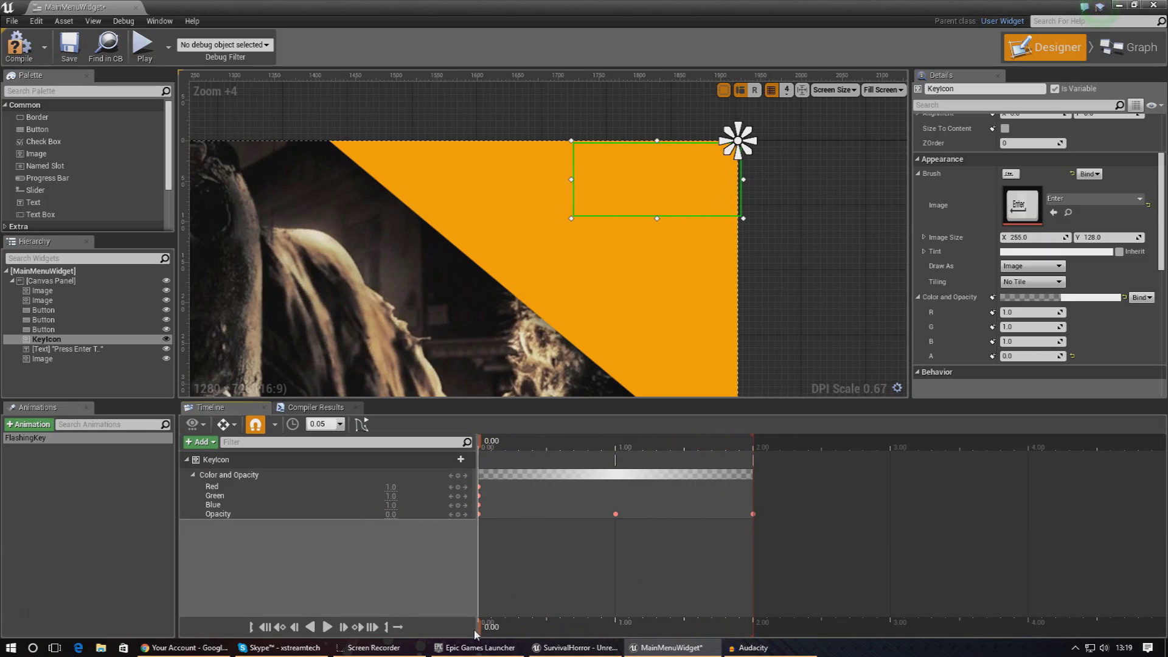
left_click(327, 628)
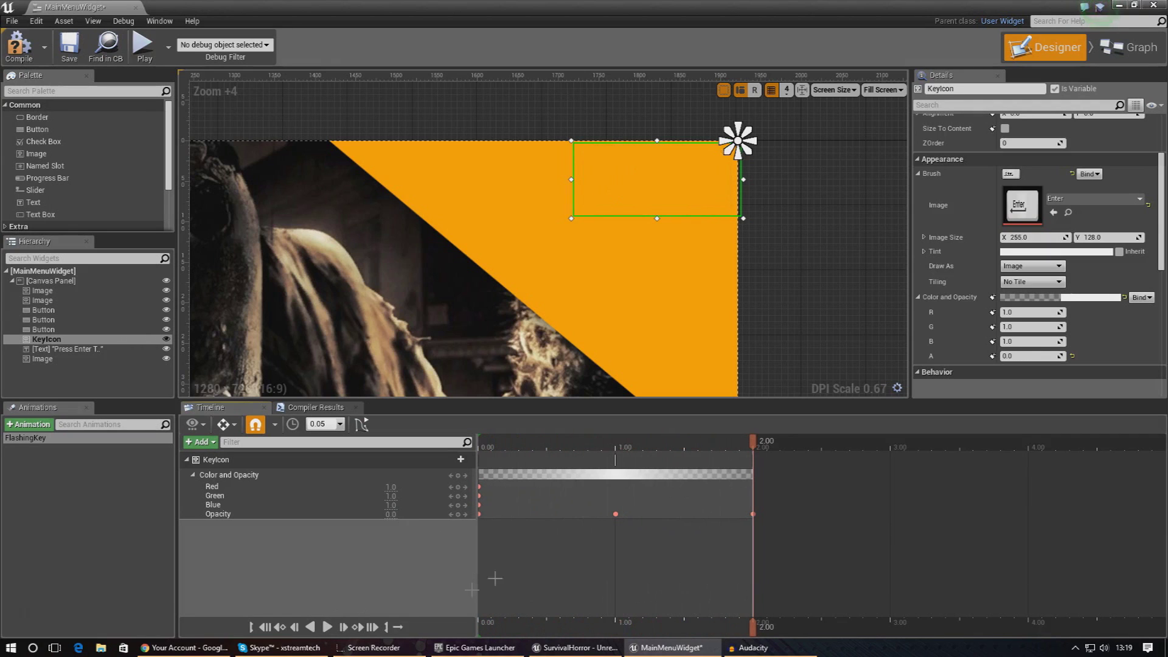
left_click_drag(752, 630, 476, 602)
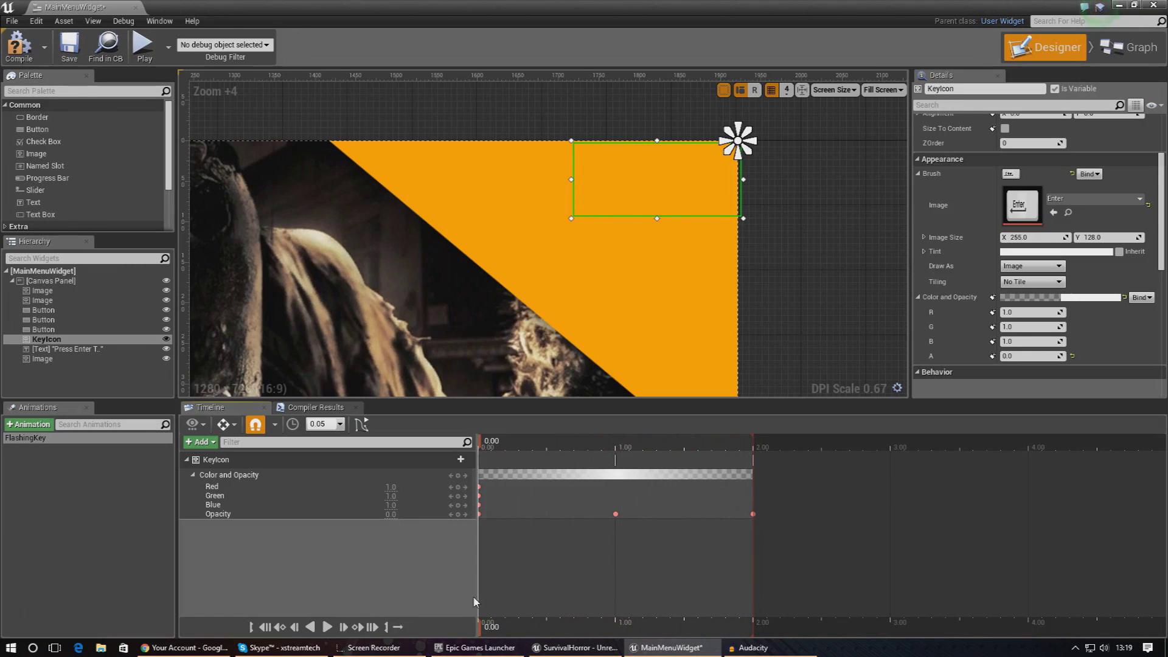
- Rename the "Press Enter To Start" text block as KeyText
left_click(611, 239)
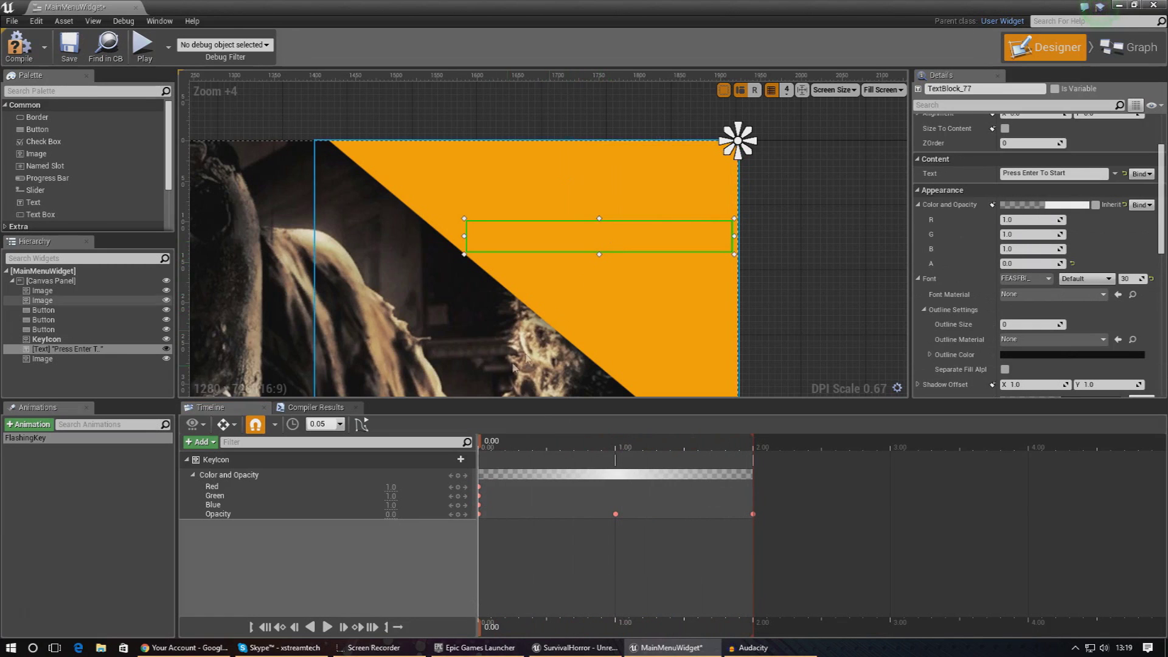
left_click(199, 442)
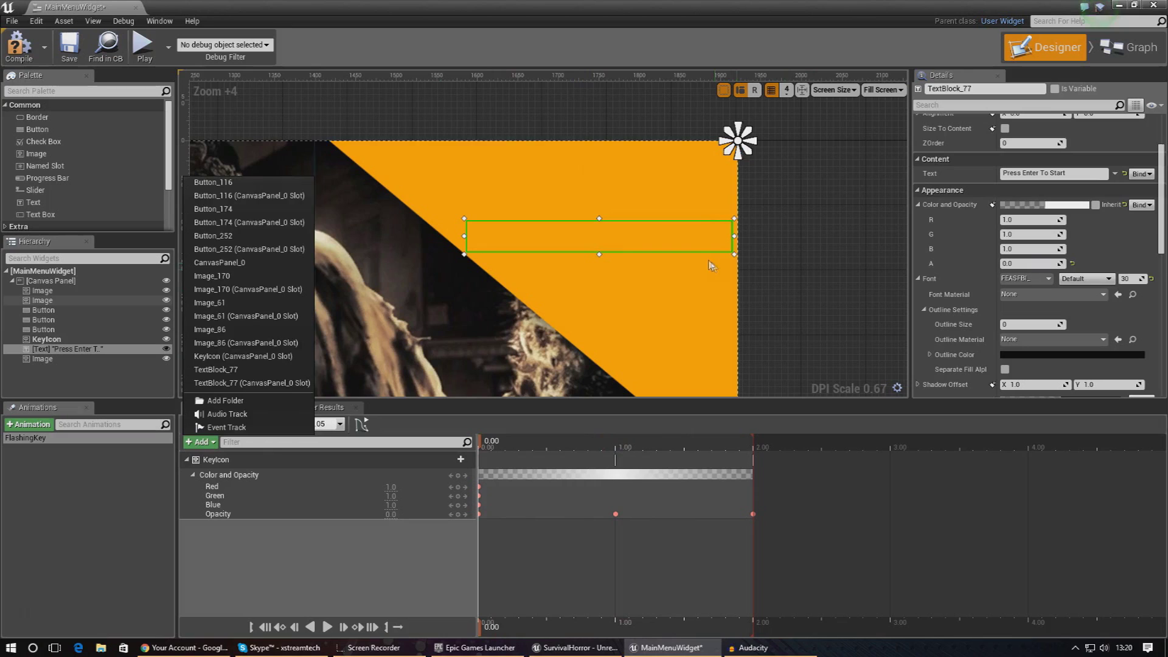
left_click(683, 243)
left_click(988, 87)
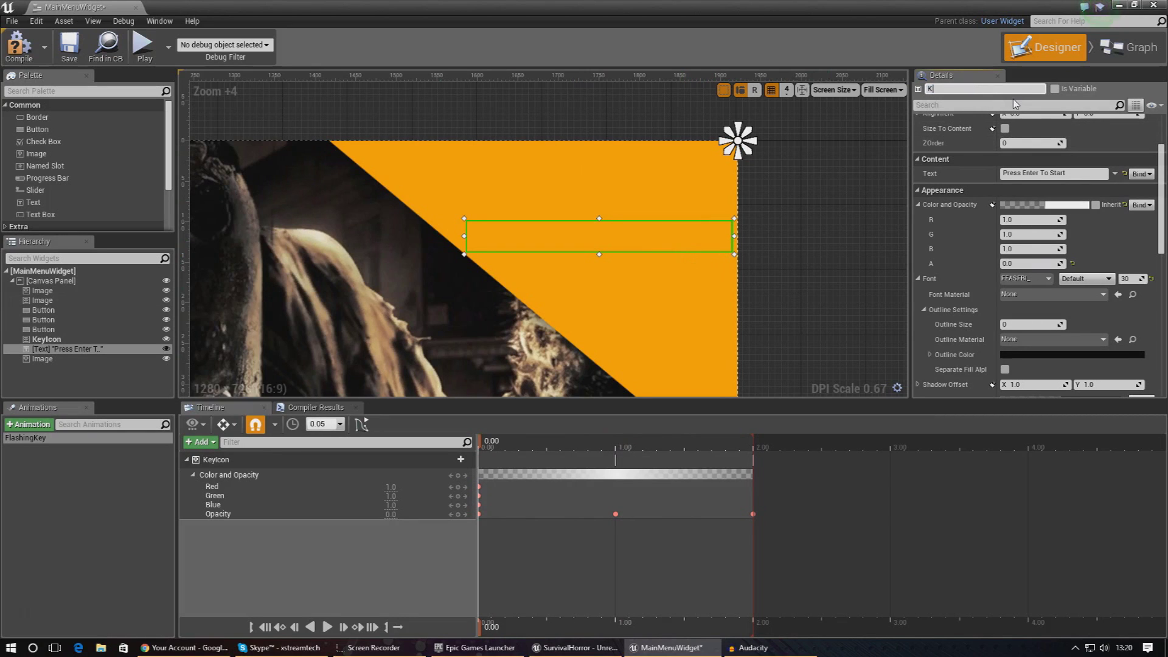
key("Return")
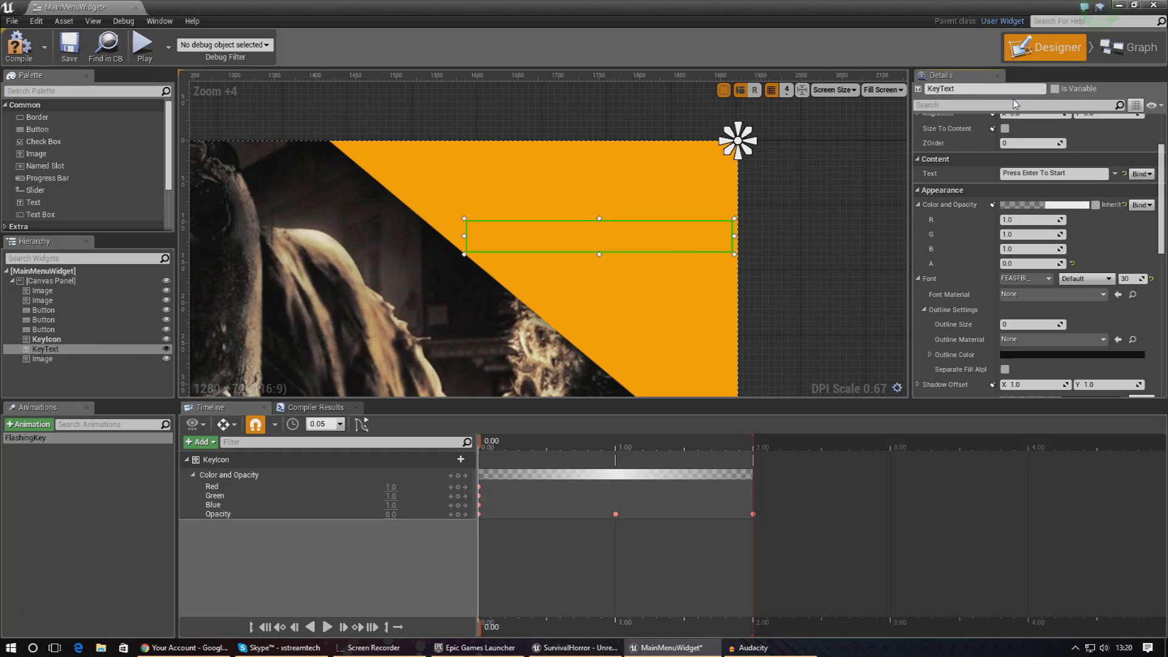
- Add KeyText to the FlashingKey timeline with a Color and Opacity track and expand its channels
left_click(204, 442)
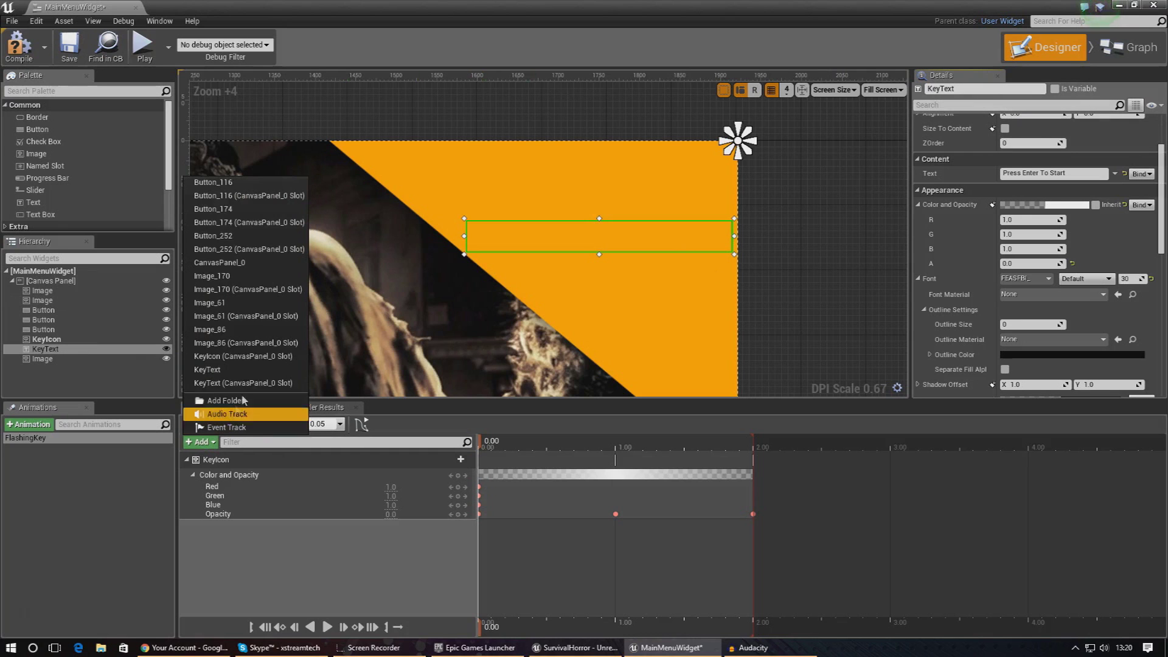
left_click(210, 369)
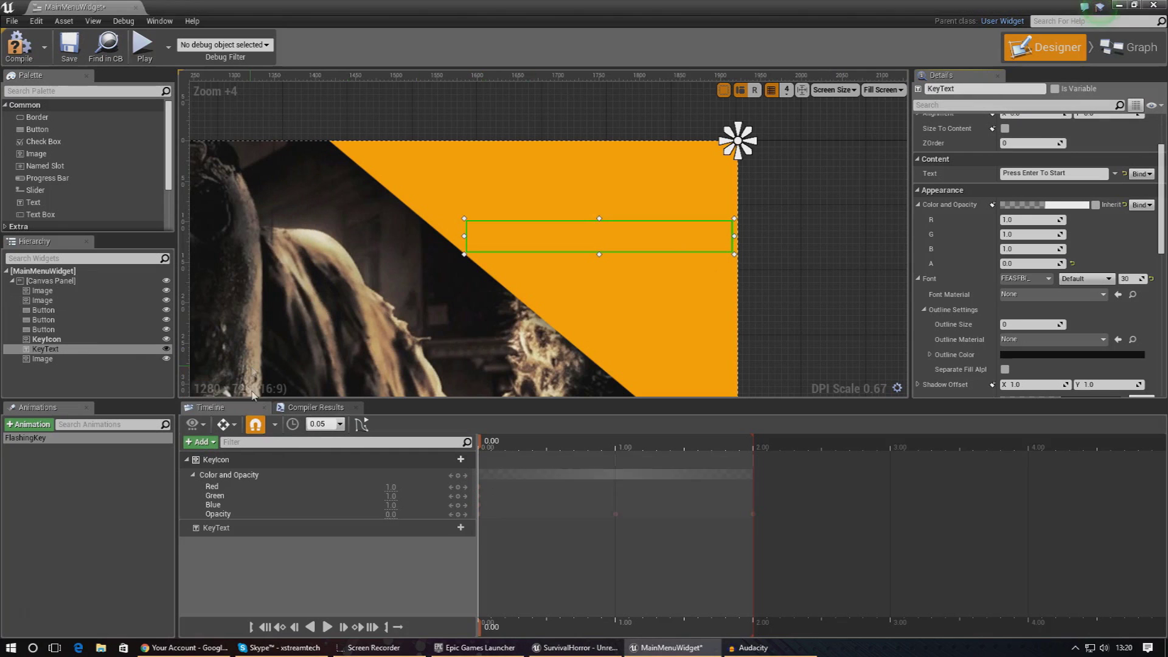
left_click(454, 527)
left_click(487, 408)
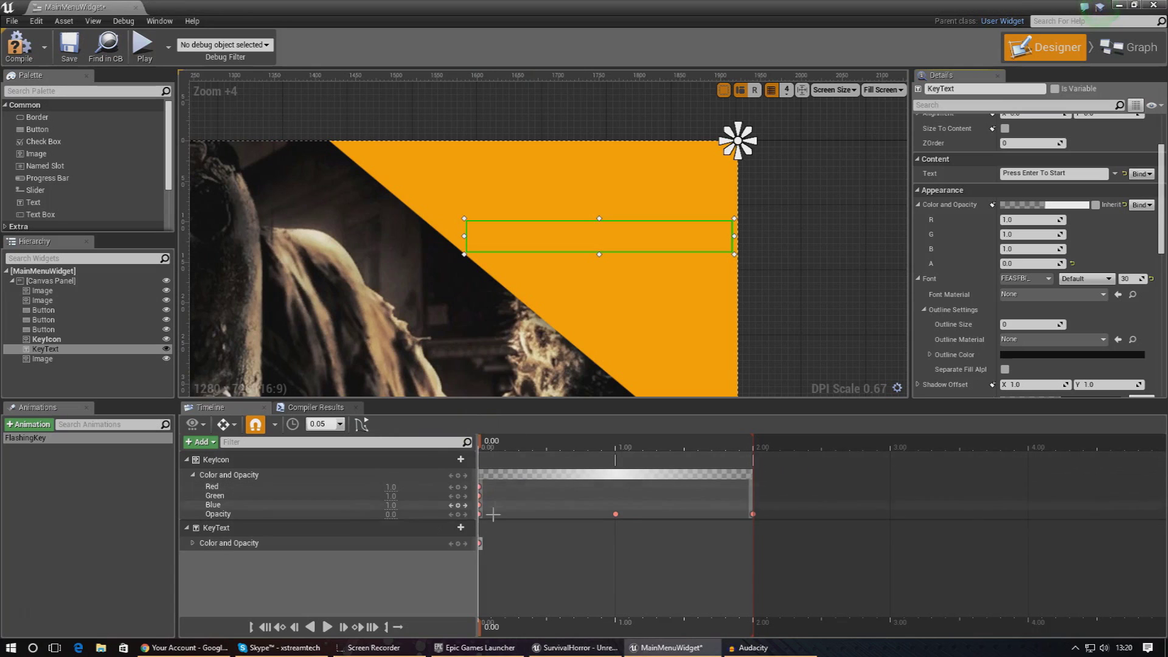
left_click(194, 543)
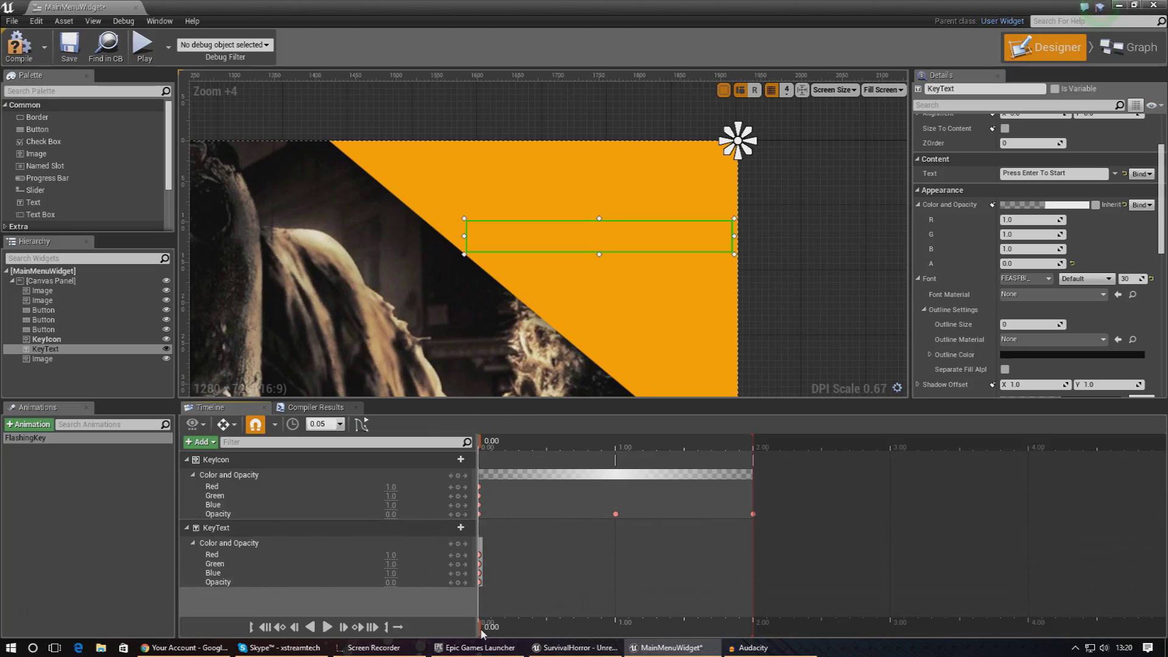
- Keyframe KeyText's opacity to 1 at 1.00 s and 0 at 2.00 s, and play the animation from the start
left_click_drag(494, 633, 616, 640)
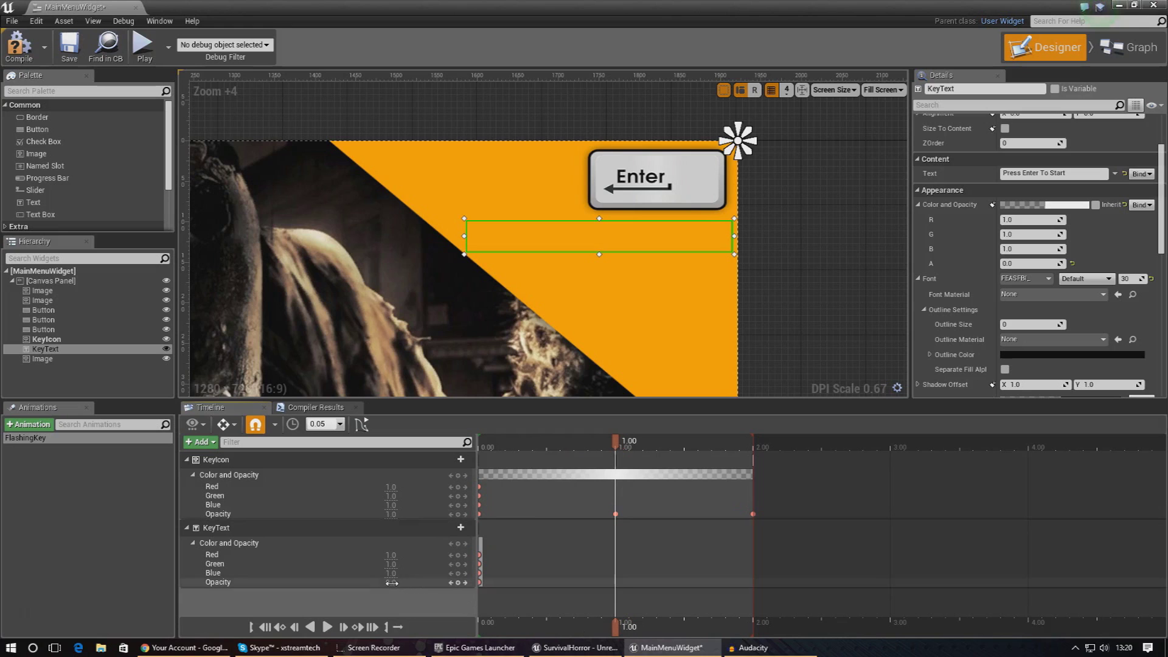
left_click(457, 583)
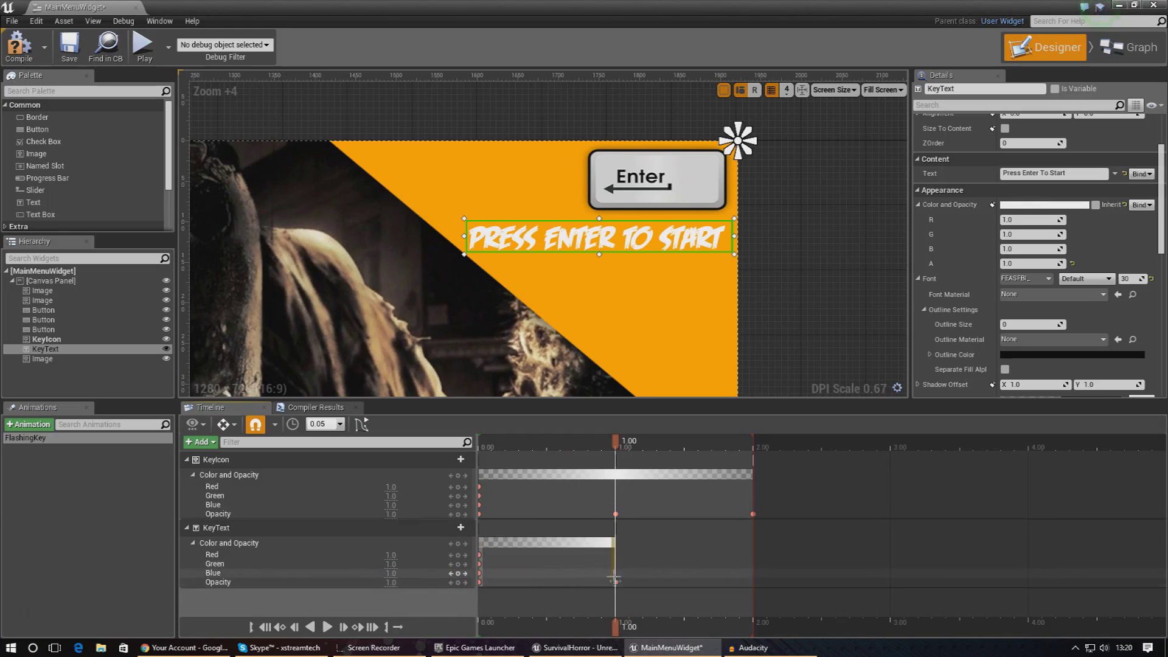
left_click_drag(633, 631, 753, 631)
left_click(399, 584)
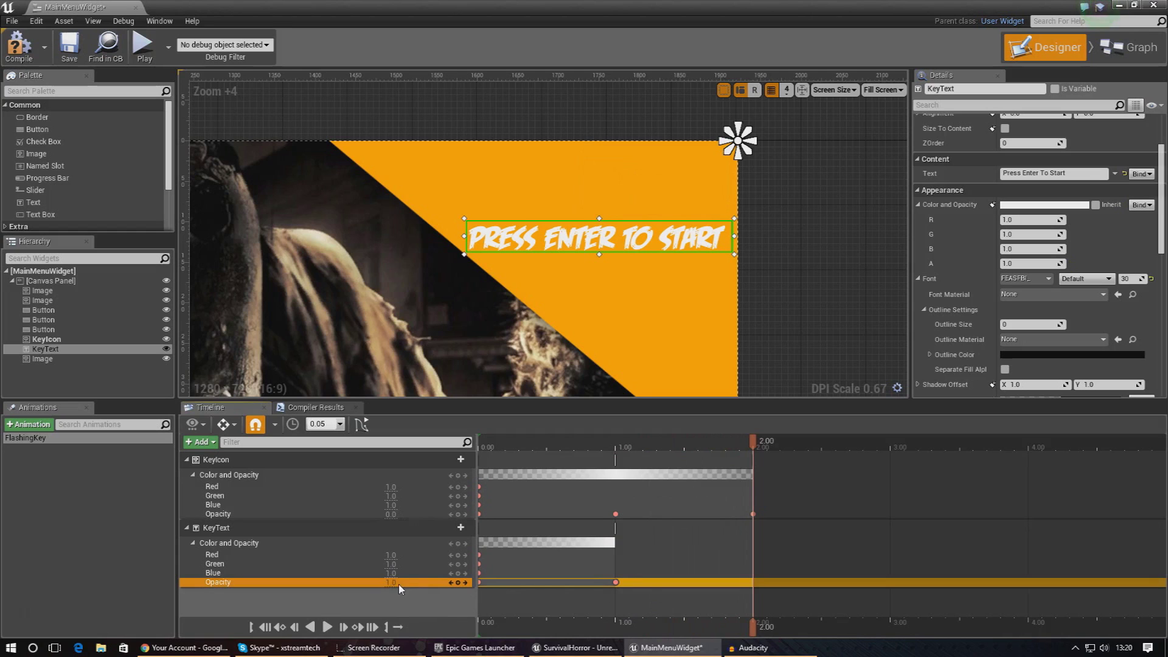
type("0")
key("Return")
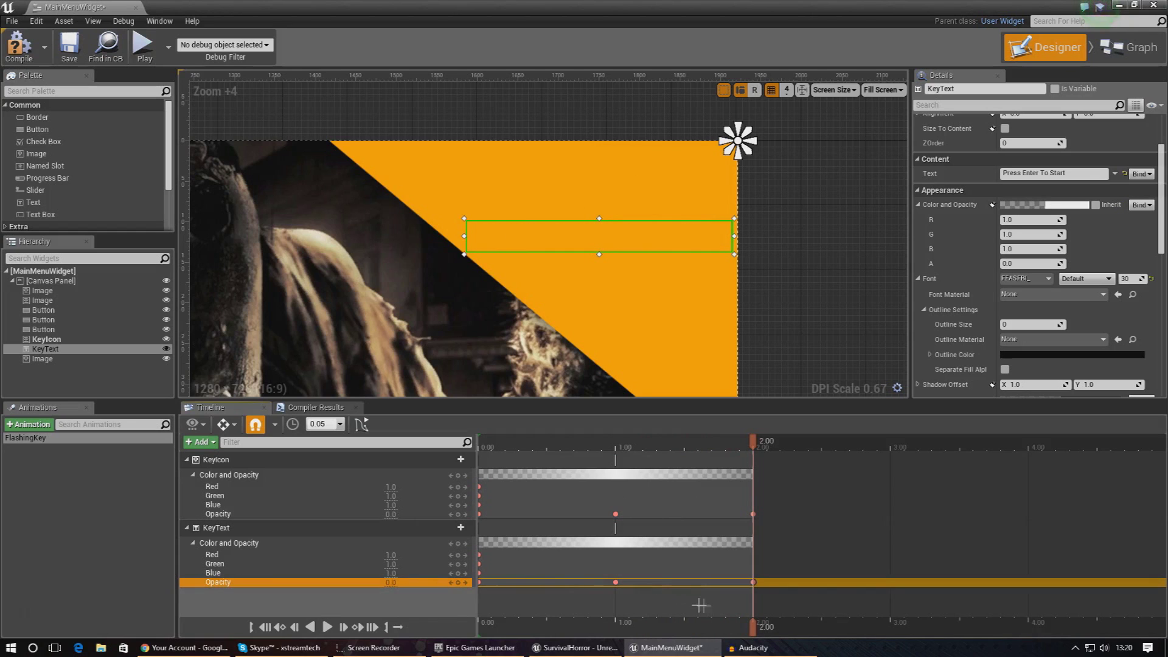
left_click_drag(755, 629, 408, 630)
left_click(329, 628)
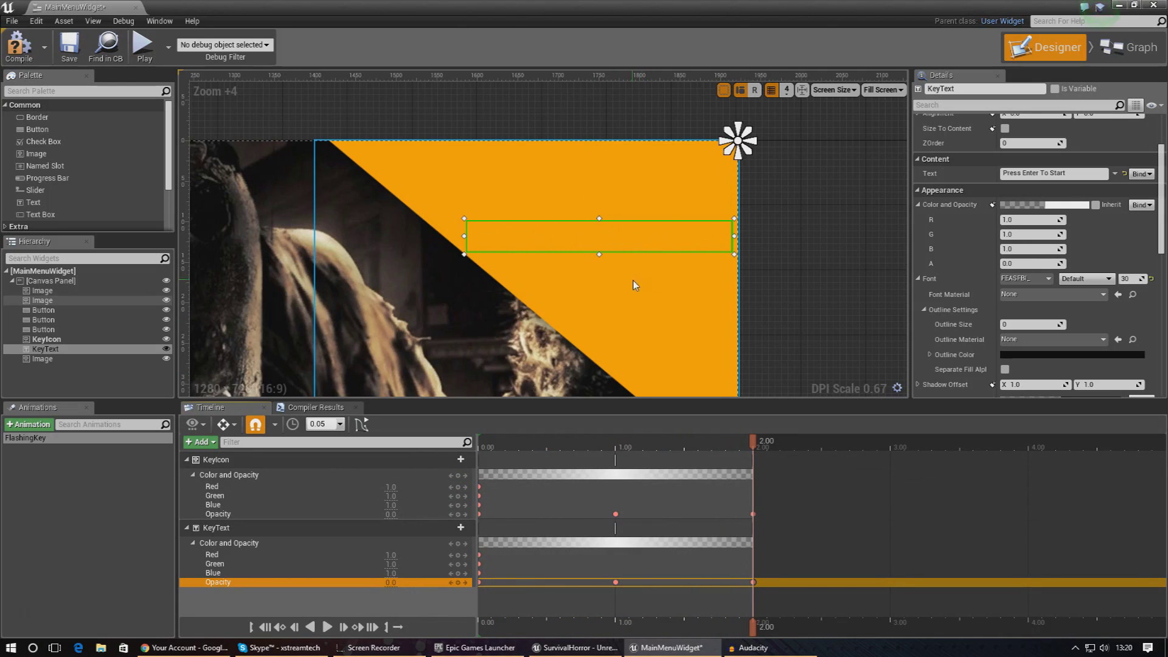
- In the widget's event graph, add a Play Animation node executed from Event Construct and place it with room for inputs
left_click(1133, 53)
scroll(522, 334, "down", 5)
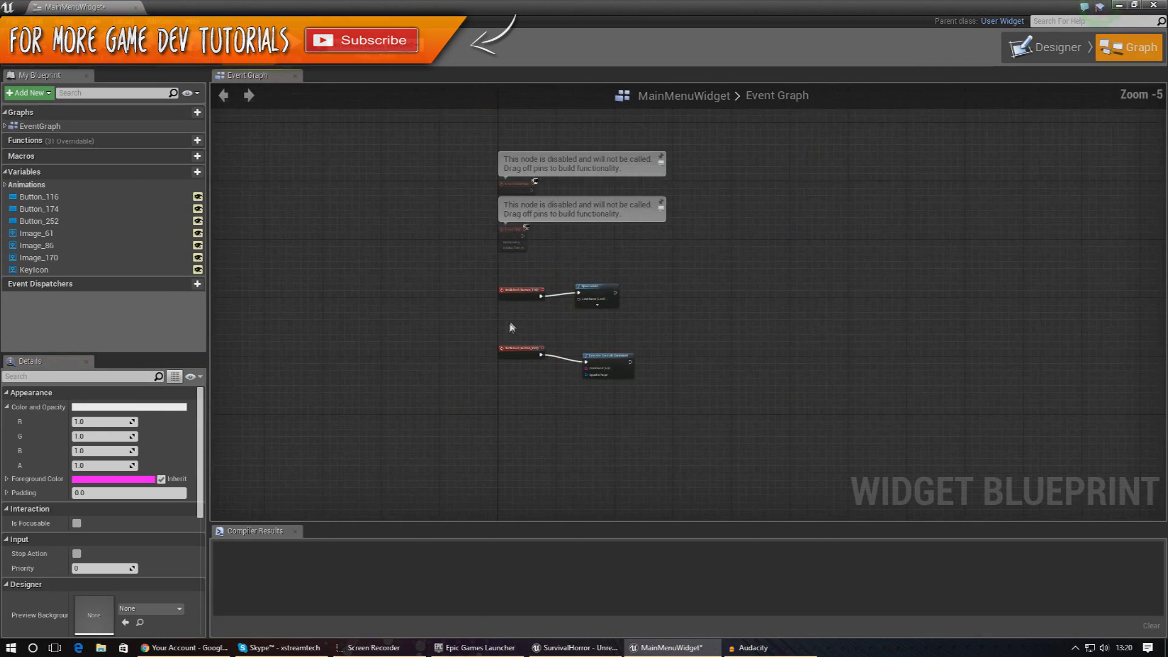
scroll(585, 211, "up", 4)
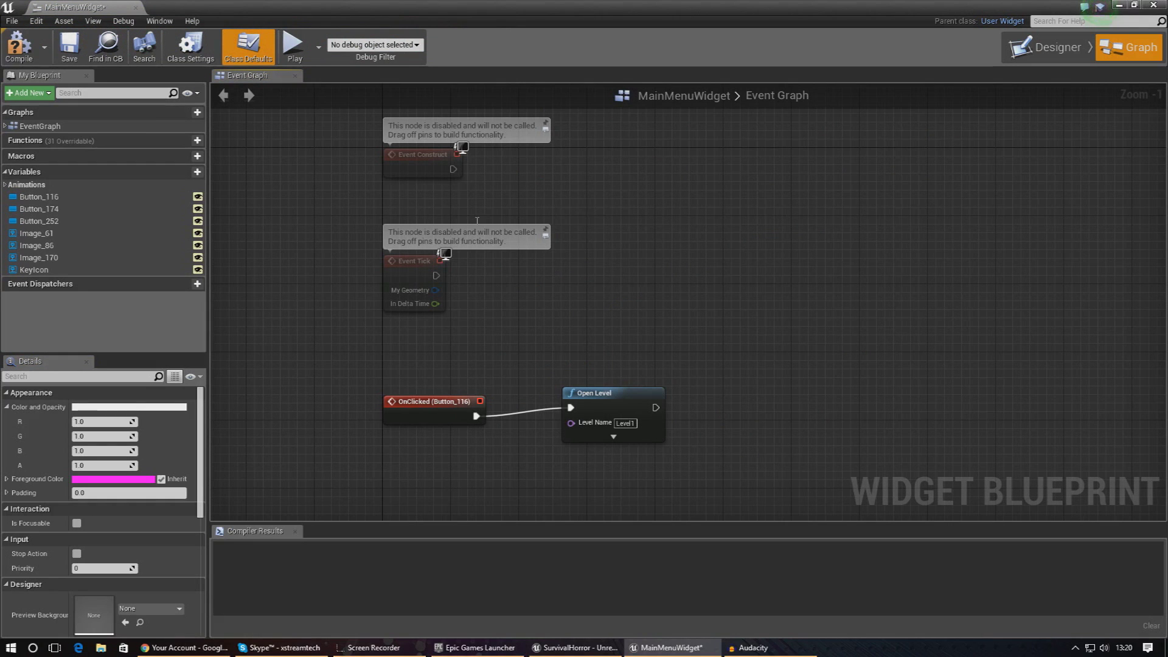
right_click_drag(500, 175, 399, 227)
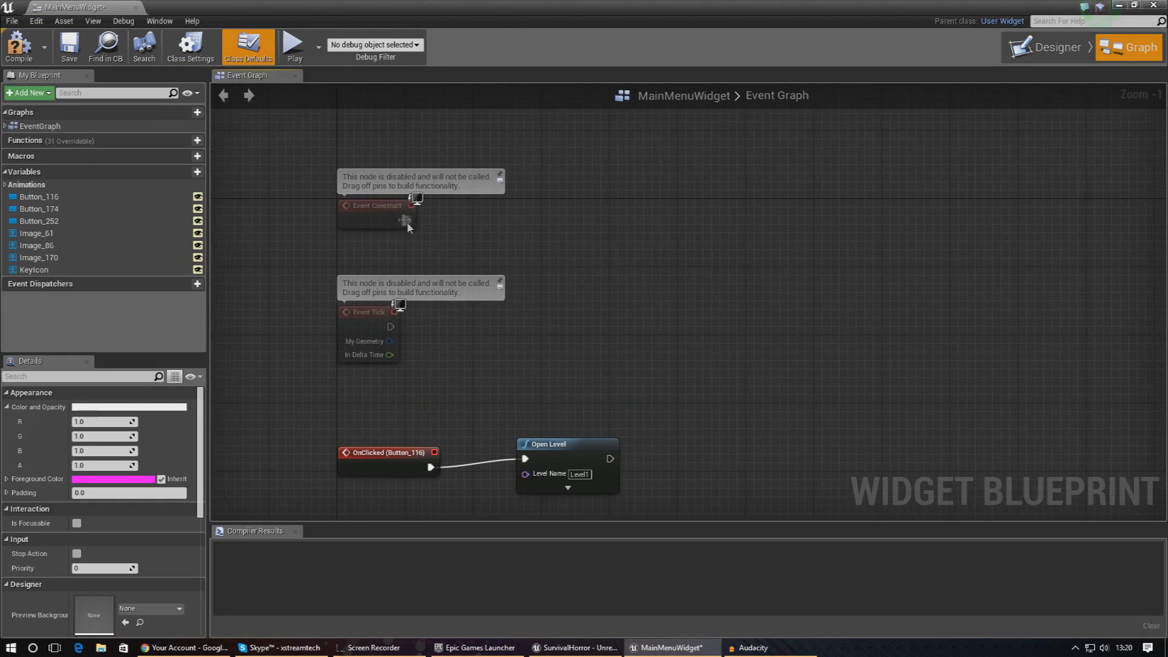
left_click_drag(406, 221, 521, 202)
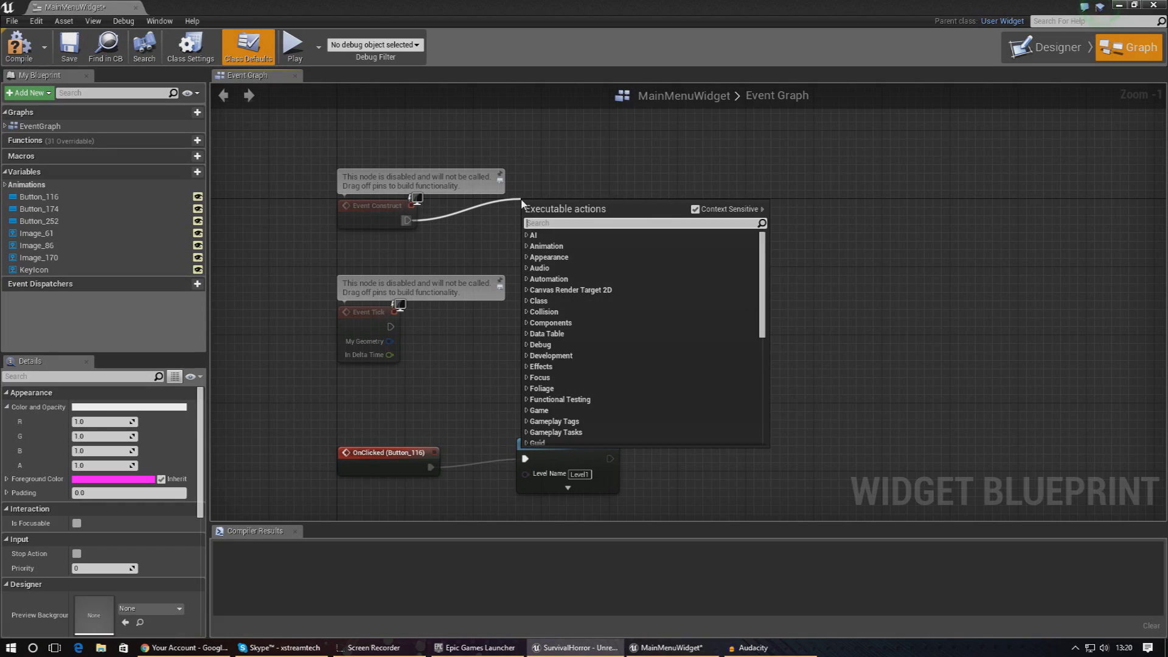
type("play animati")
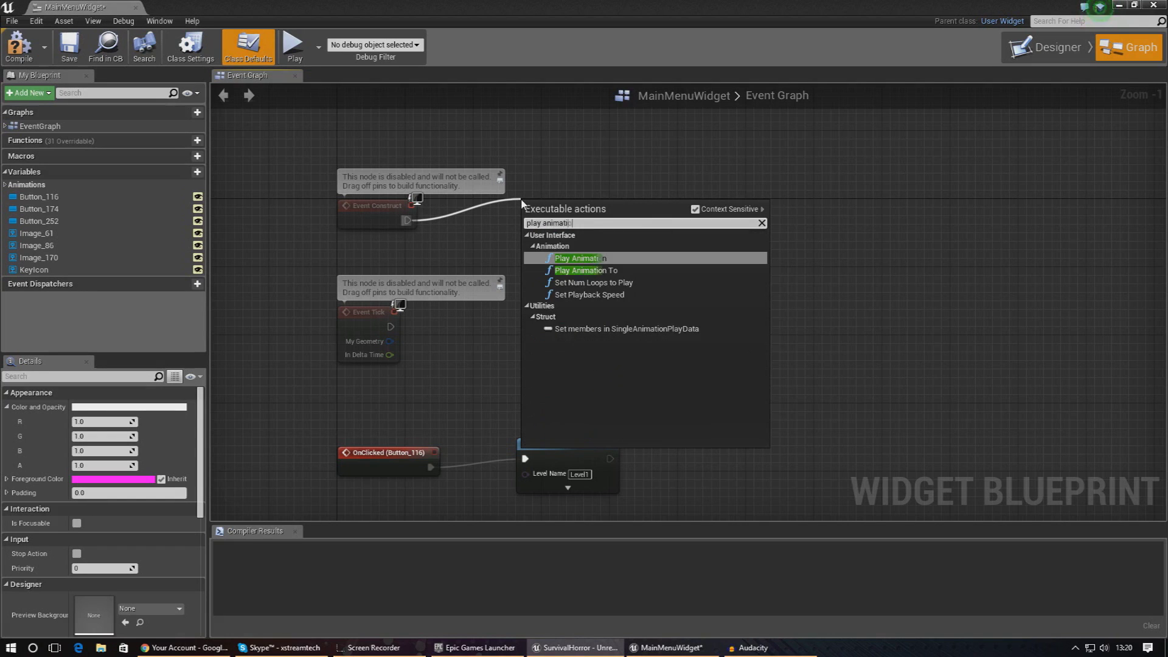
key("Return")
left_click_drag(565, 219, 659, 160)
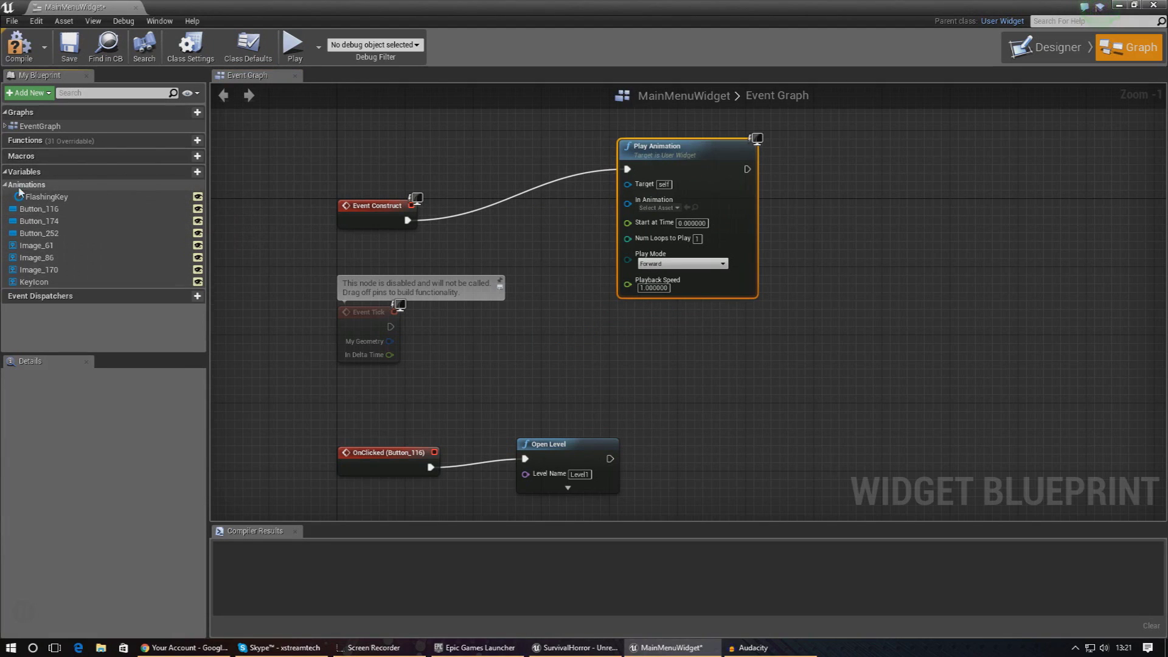
- Place a getter for the FlashingKey animation variable and connect it to Play Animation's In Animation input
left_click(25, 184)
left_click(5, 184)
left_click(42, 196)
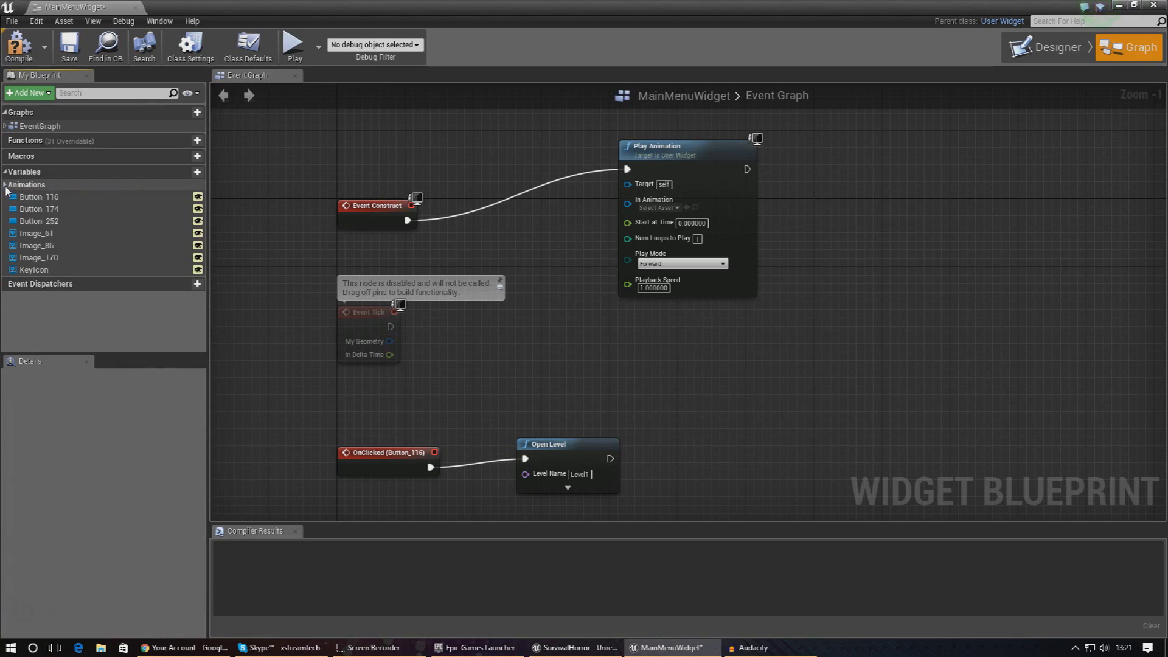
left_click_drag(12, 196, 628, 284)
left_click(522, 252)
left_click_drag(574, 242, 627, 203)
- Set Num Loops to Play to 0 on the Play Animation node and compile the widget blueprint
left_click(715, 351)
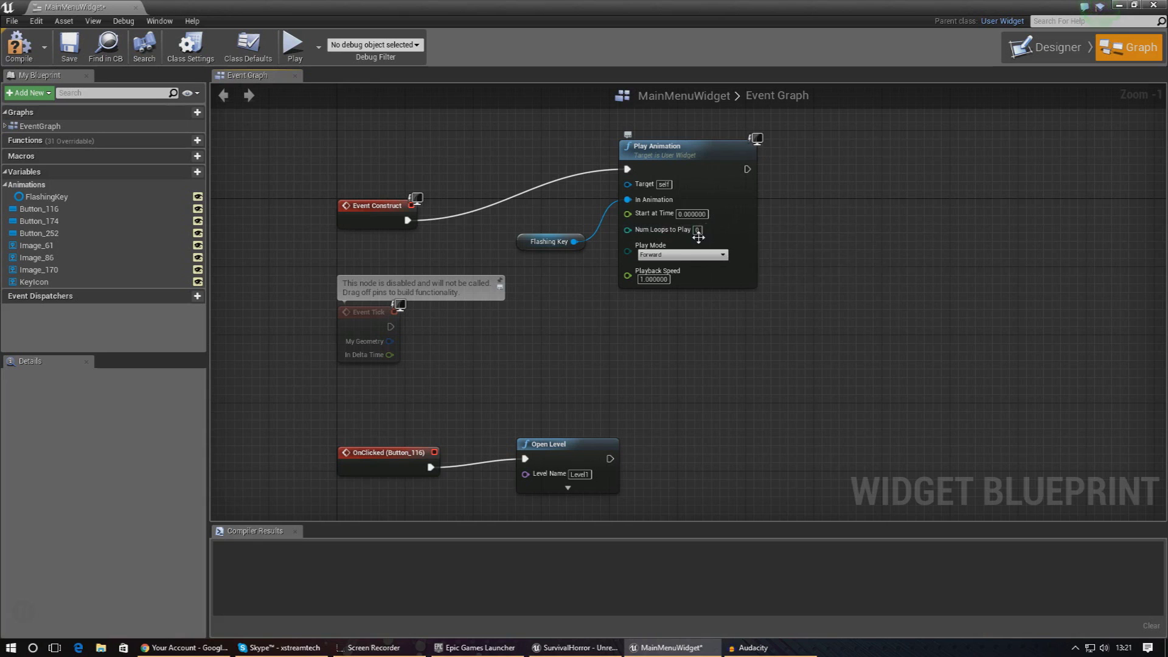
left_click_drag(727, 228, 777, 228)
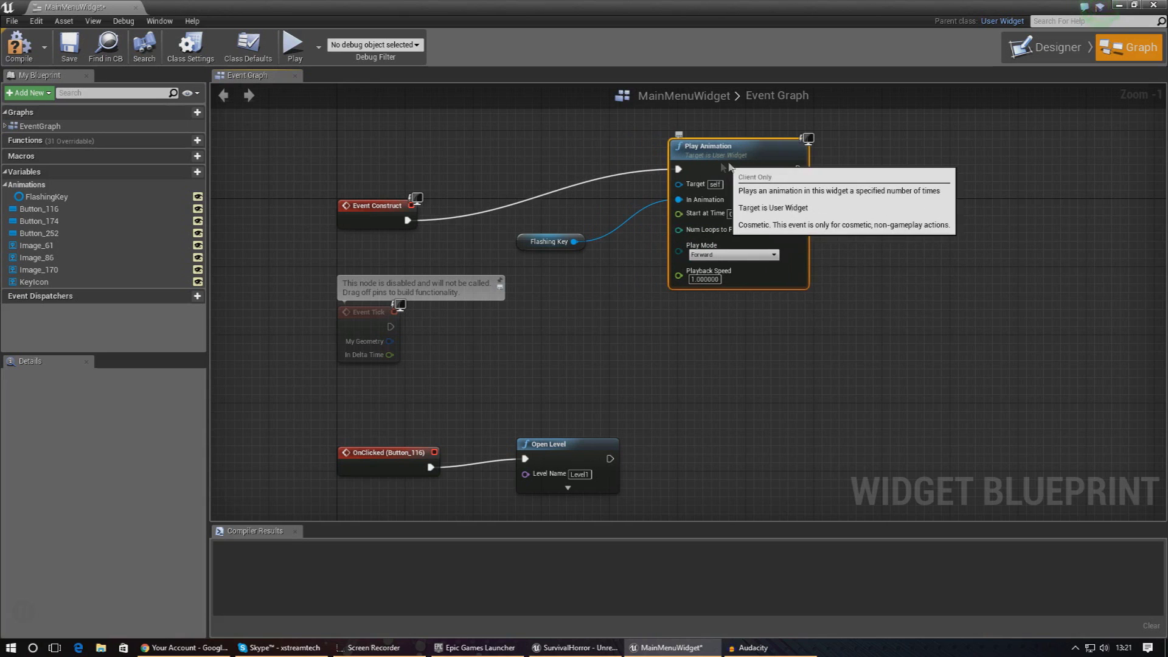
left_click(18, 49)
- Return to the MainMenuLevel editor and play the level to check the flashing Enter prompt, and stop the session
left_click_drag(974, 7, 835, 174)
left_click(594, 46)
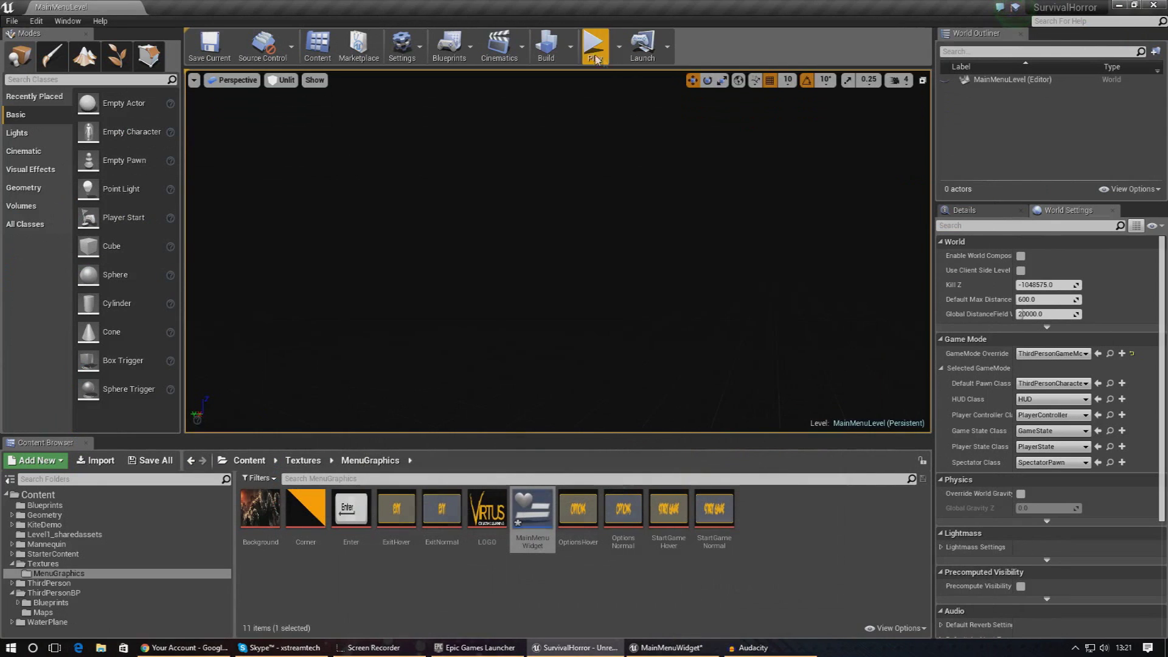
left_click(594, 45)
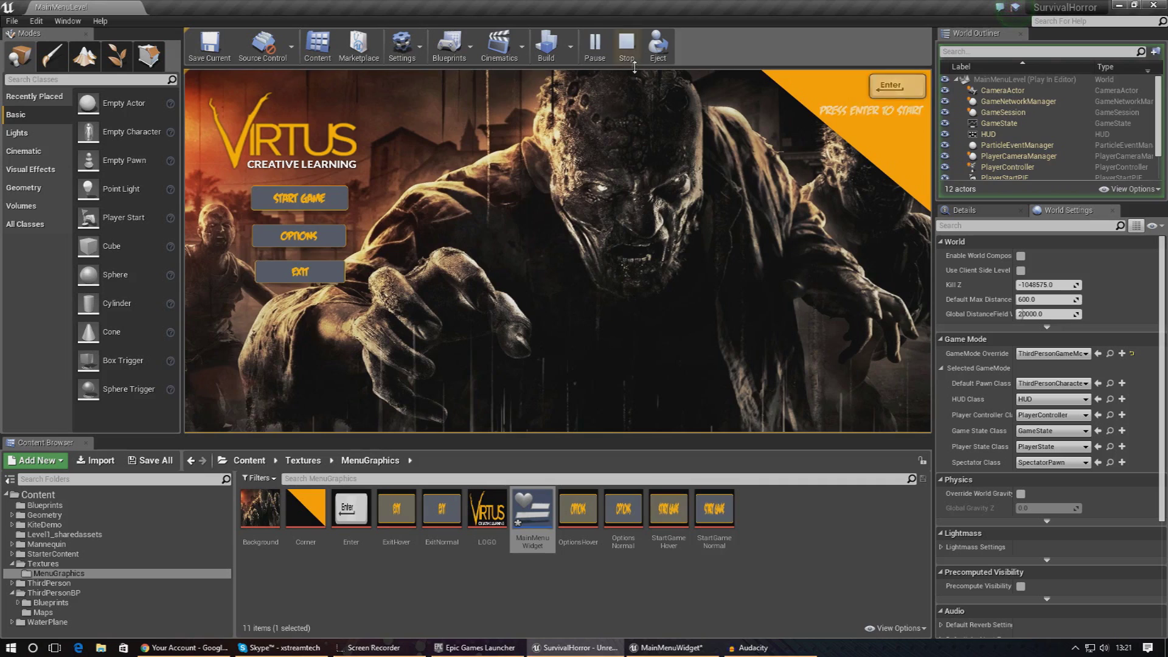
left_click(626, 46)
- Launch the game from the level editor, saving the modified MainMenuWidget
left_click(643, 46)
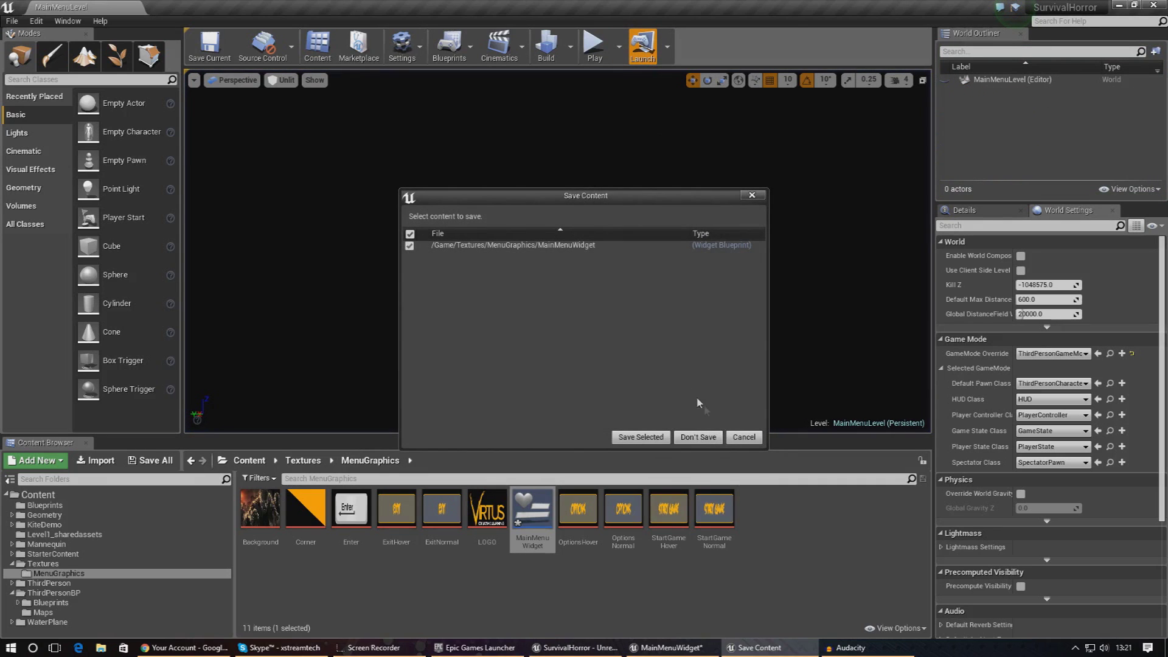
left_click(645, 437)
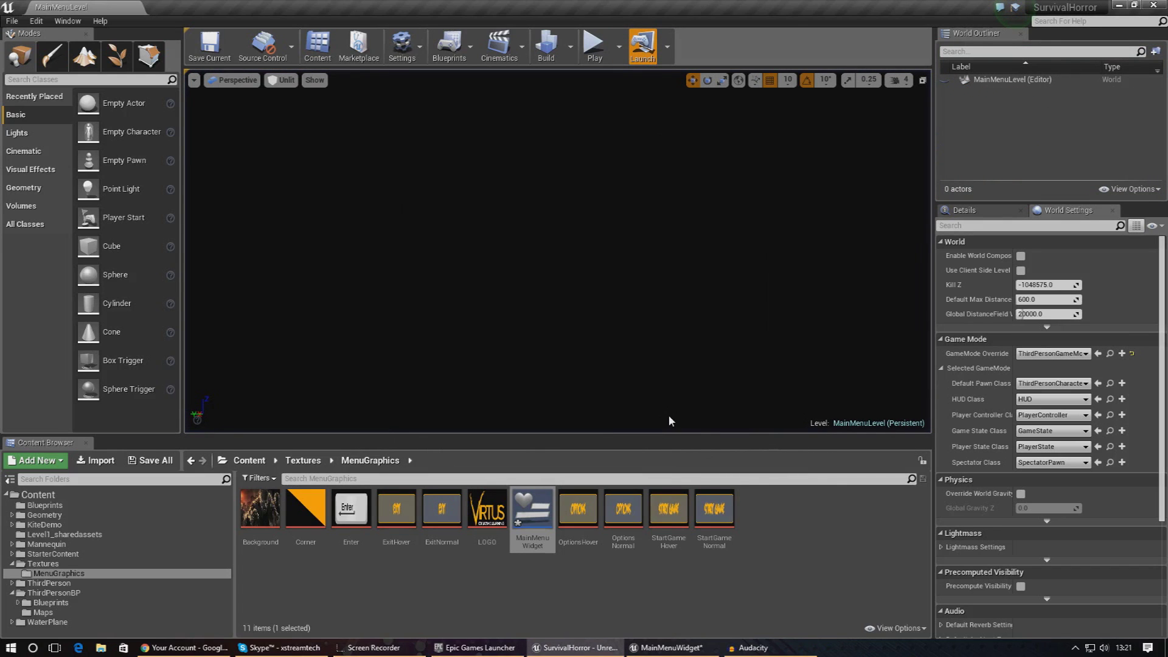